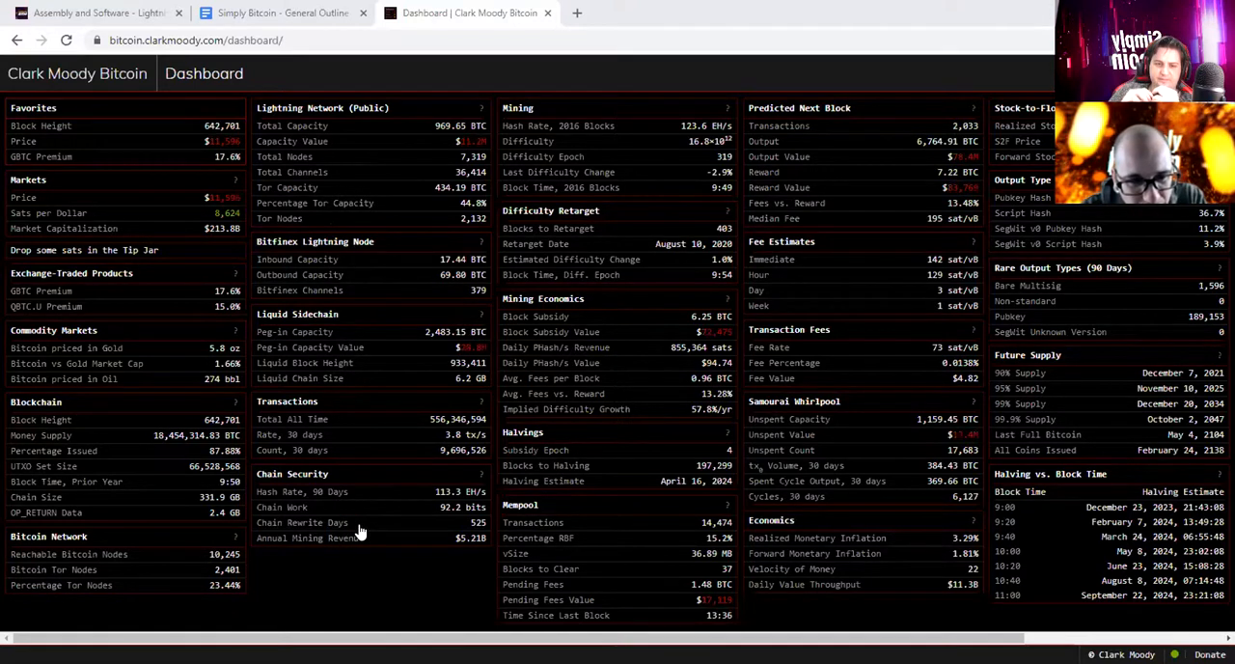
Add the Chain Rewrite Days stat from Chain Security to the Favorites panel
click(359, 533)
click(296, 586)
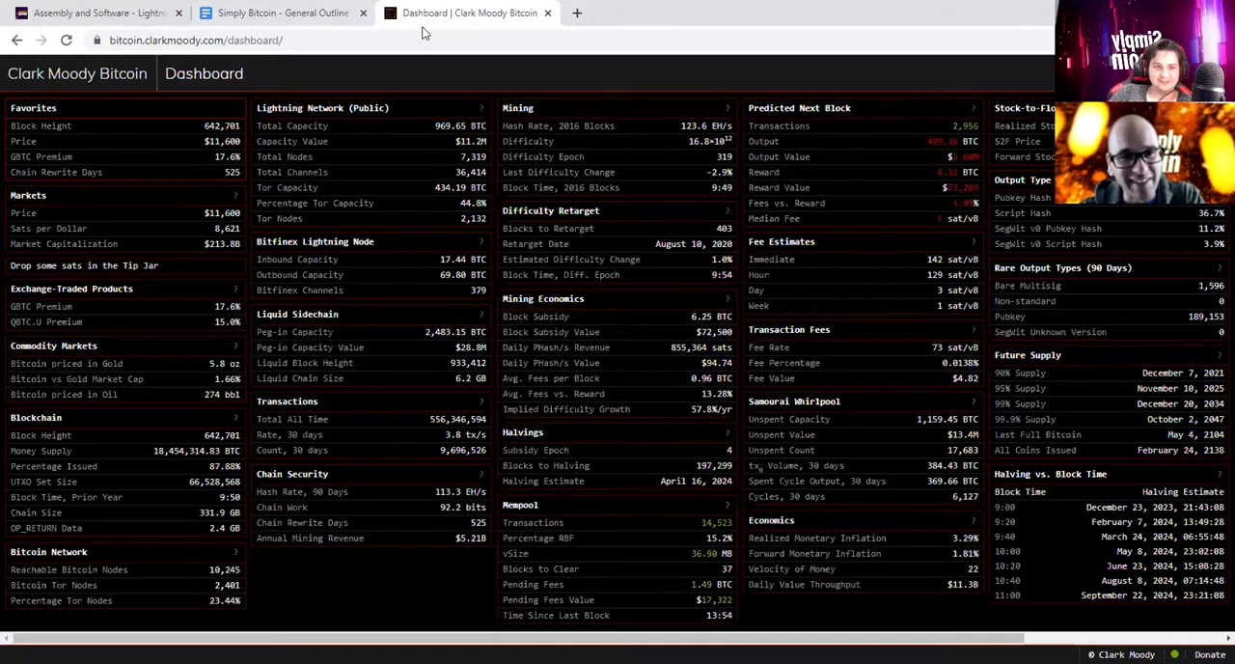
From the show outline's Daily Fail section, open the pierre_rochard tweet link in a new tab
click(290, 13)
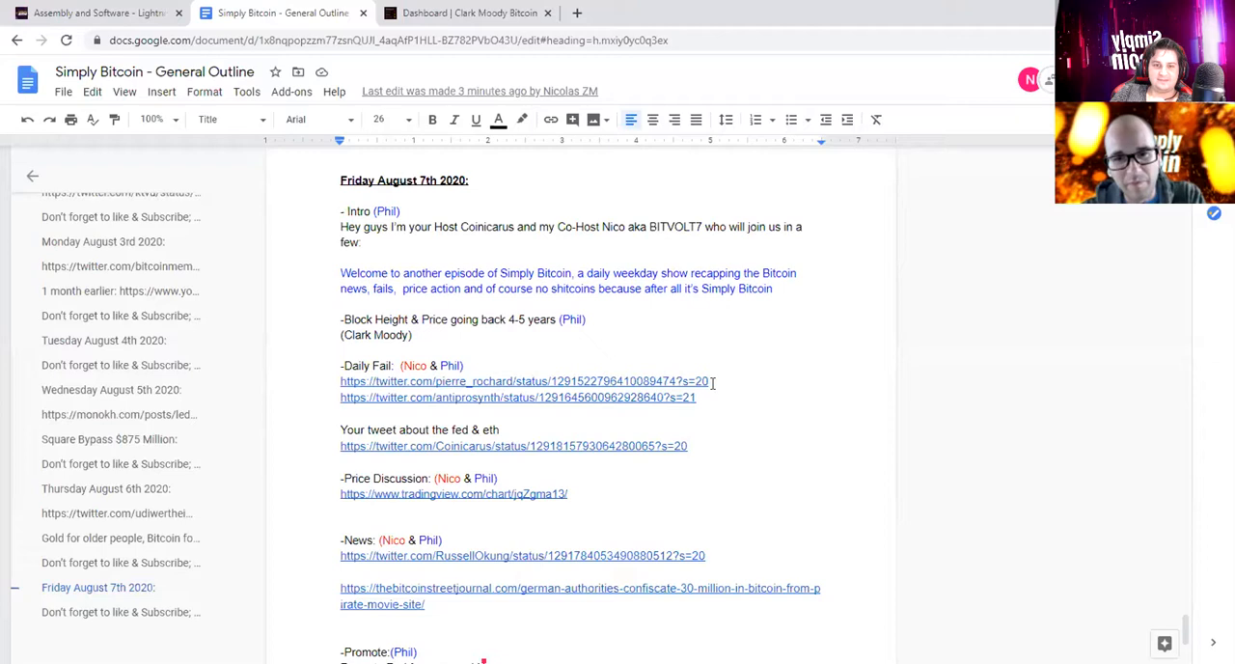
drag(712, 381, 343, 381)
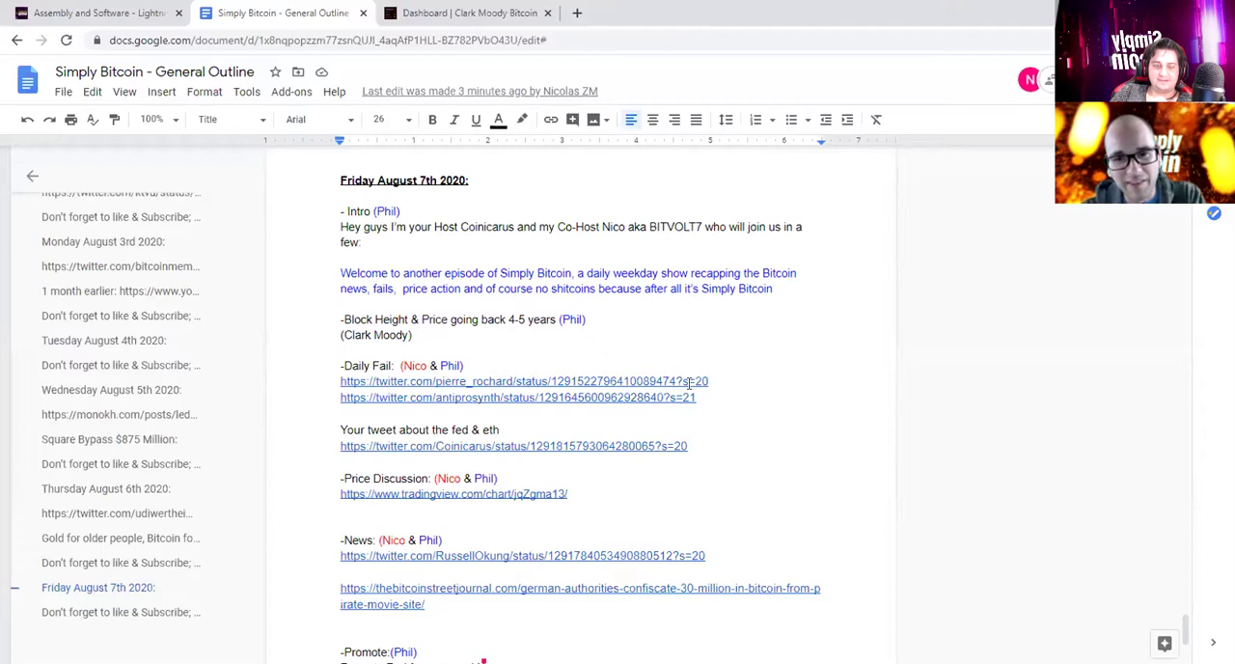
right_click(342, 381)
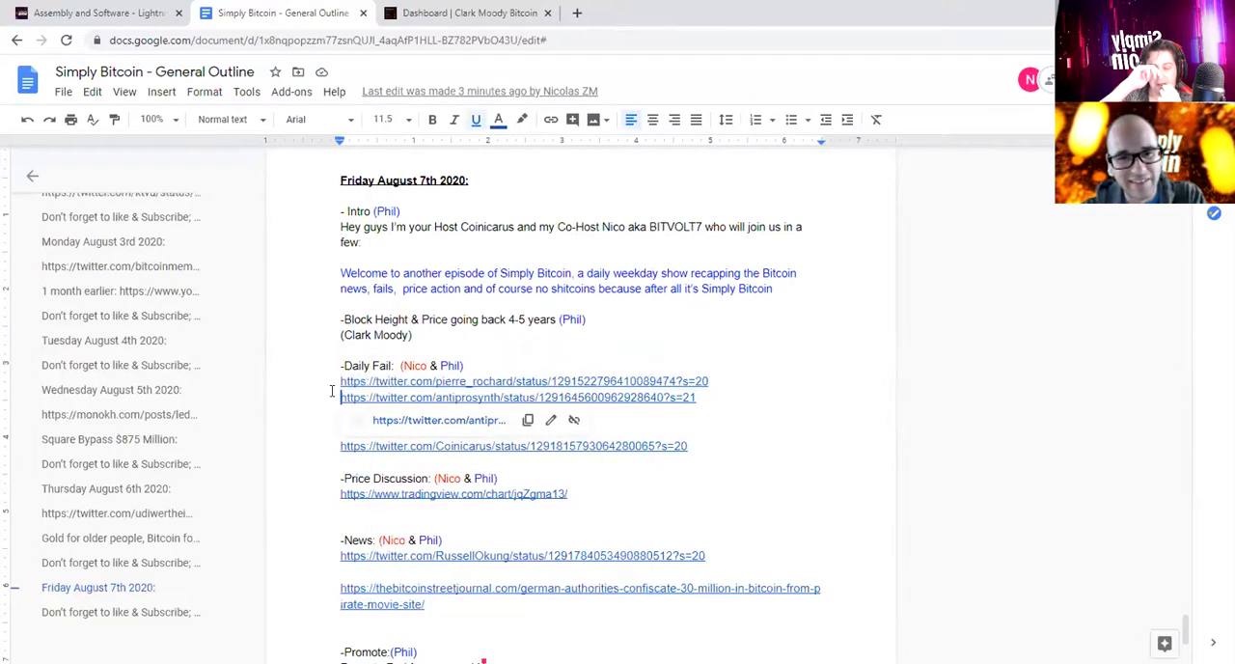
click(407, 391)
drag(698, 397, 506, 393)
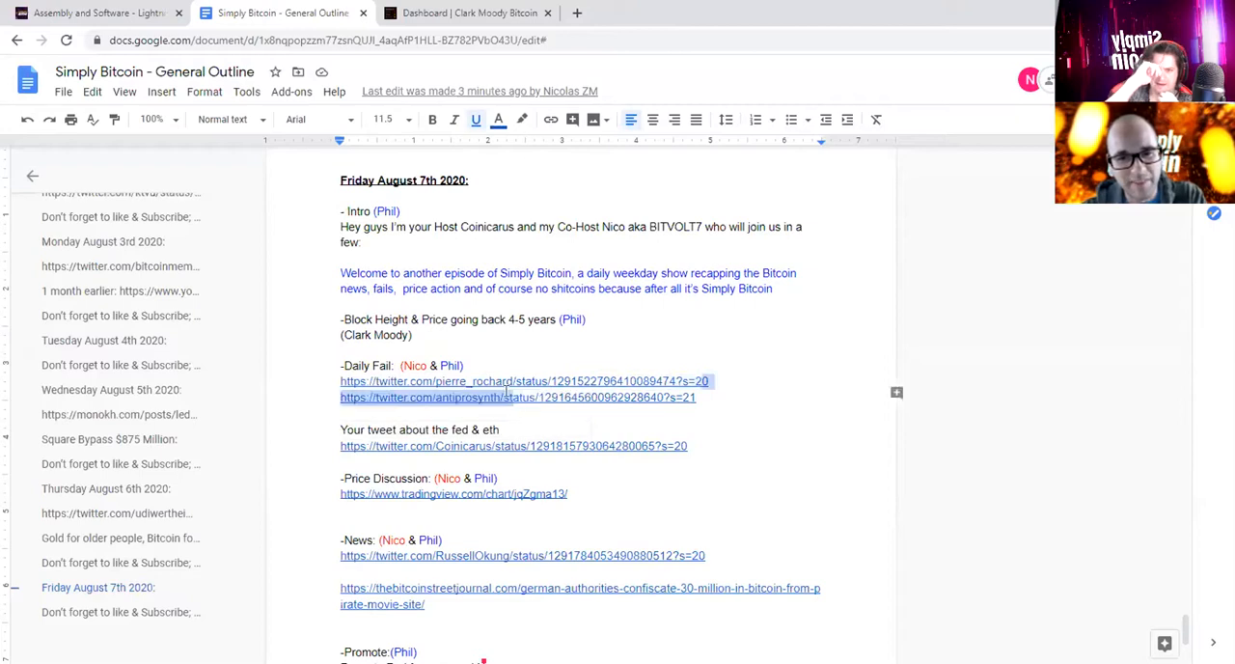
drag(708, 381, 444, 380)
click(444, 404)
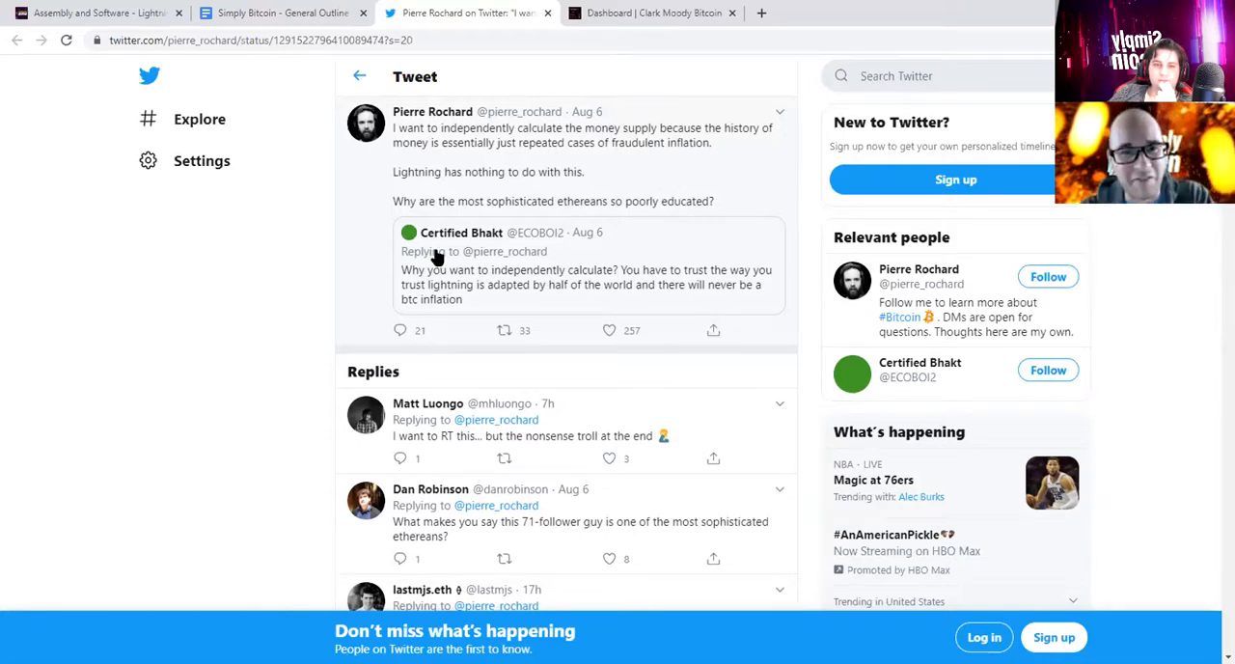
From the outline, open the antiprosynth tweet link in a new tab
click(302, 19)
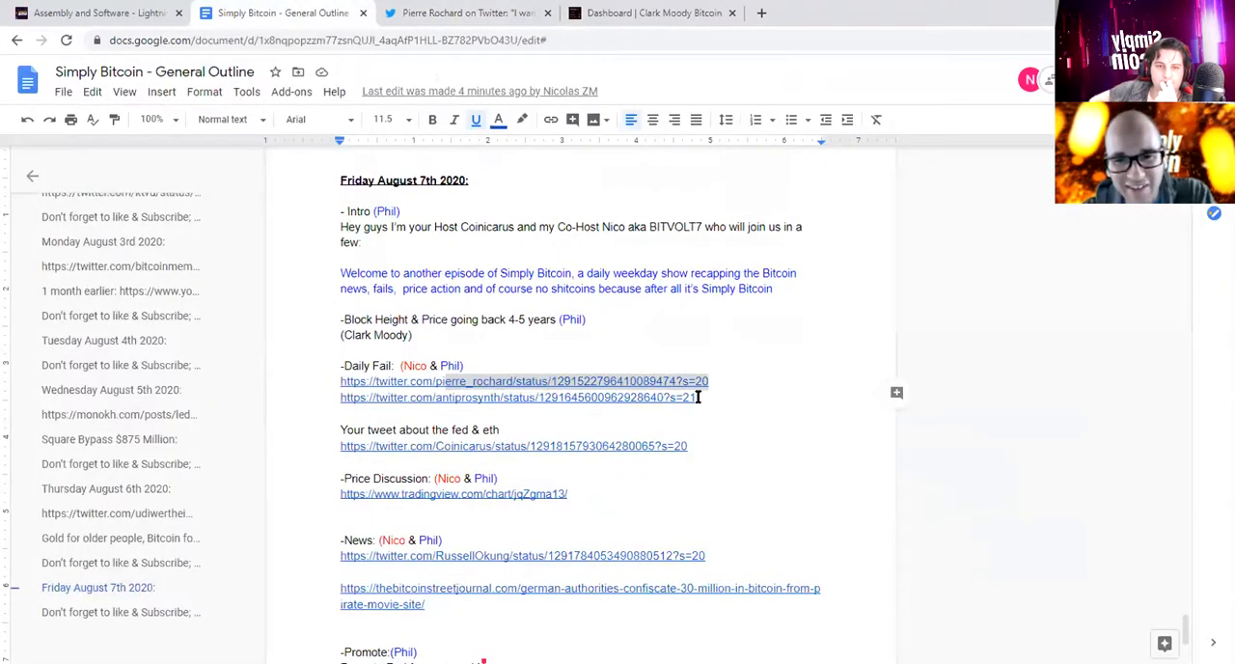
drag(697, 397, 670, 396)
click(454, 419)
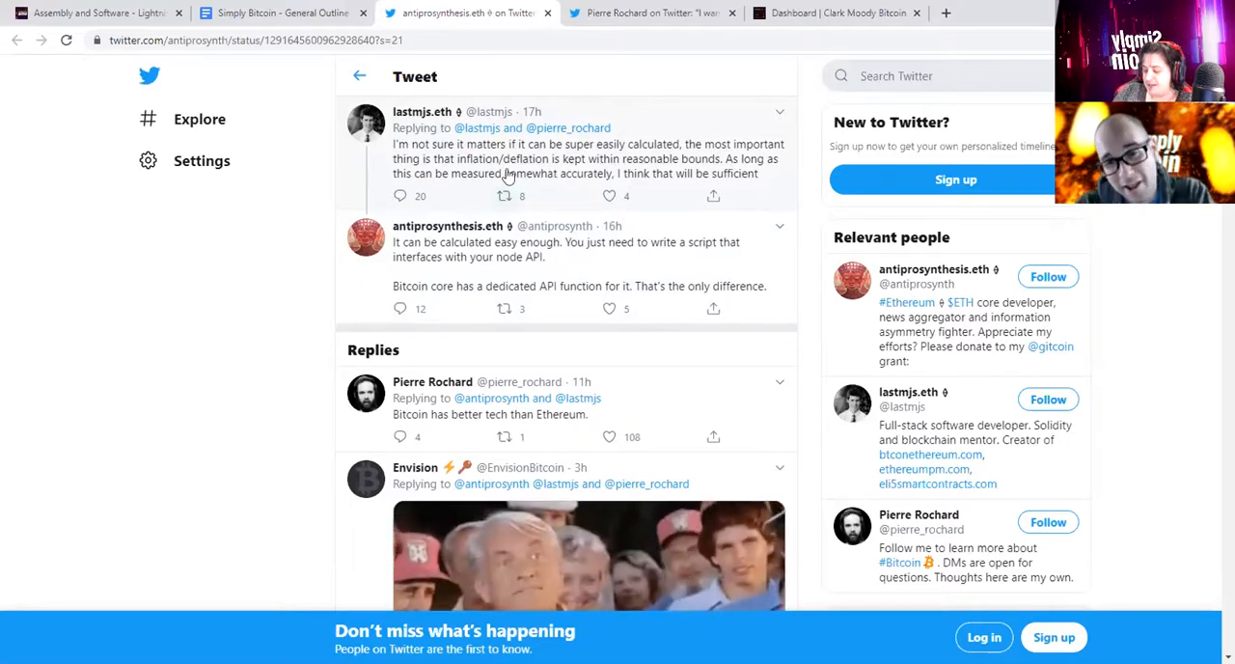
scroll(525, 228, down, 1)
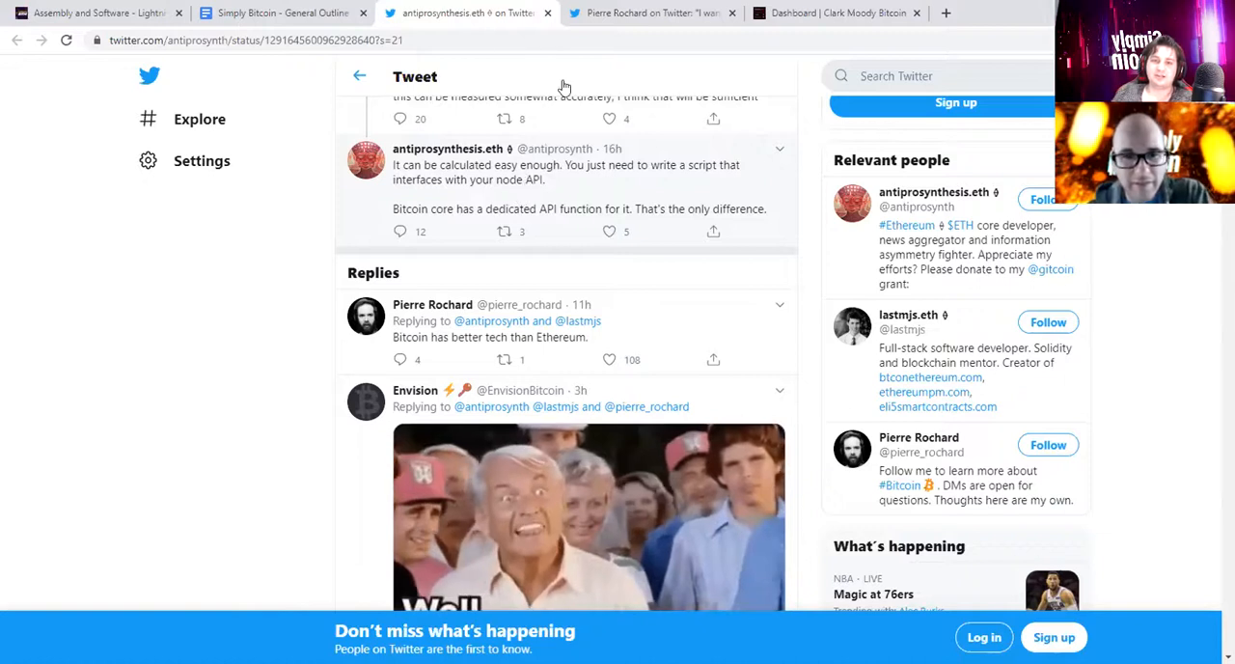
Copy the Coinicarus fed-and-eth tweet link from the show outline
click(288, 13)
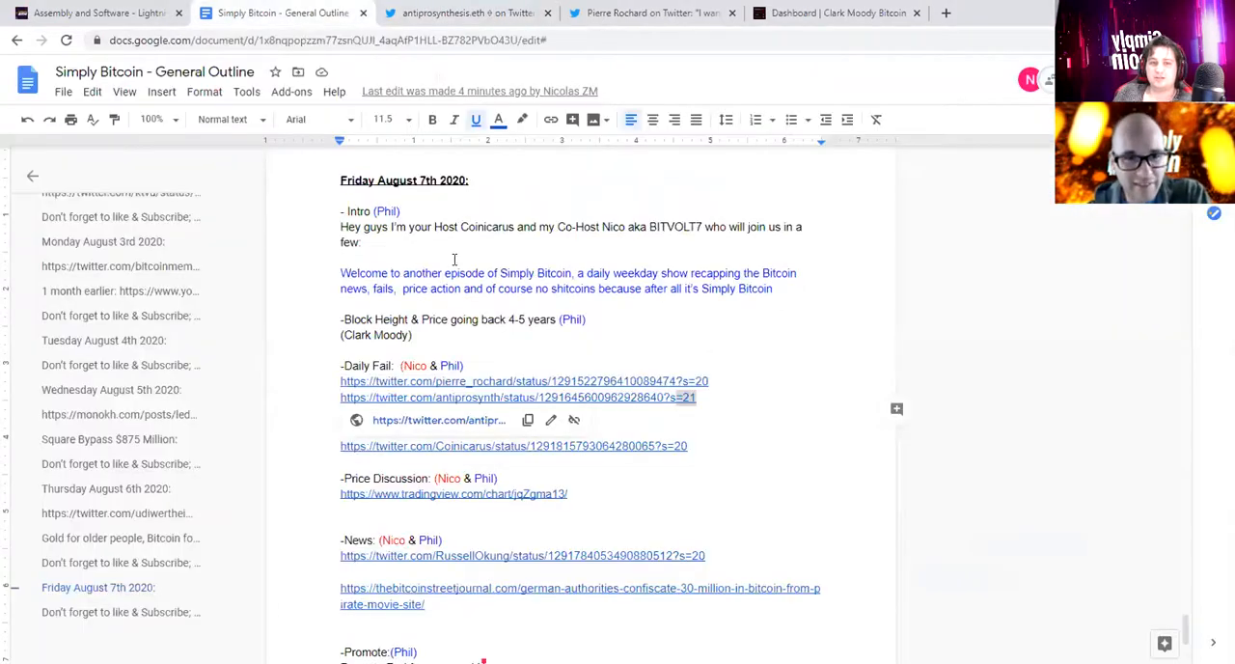
scroll(540, 370, down, 1)
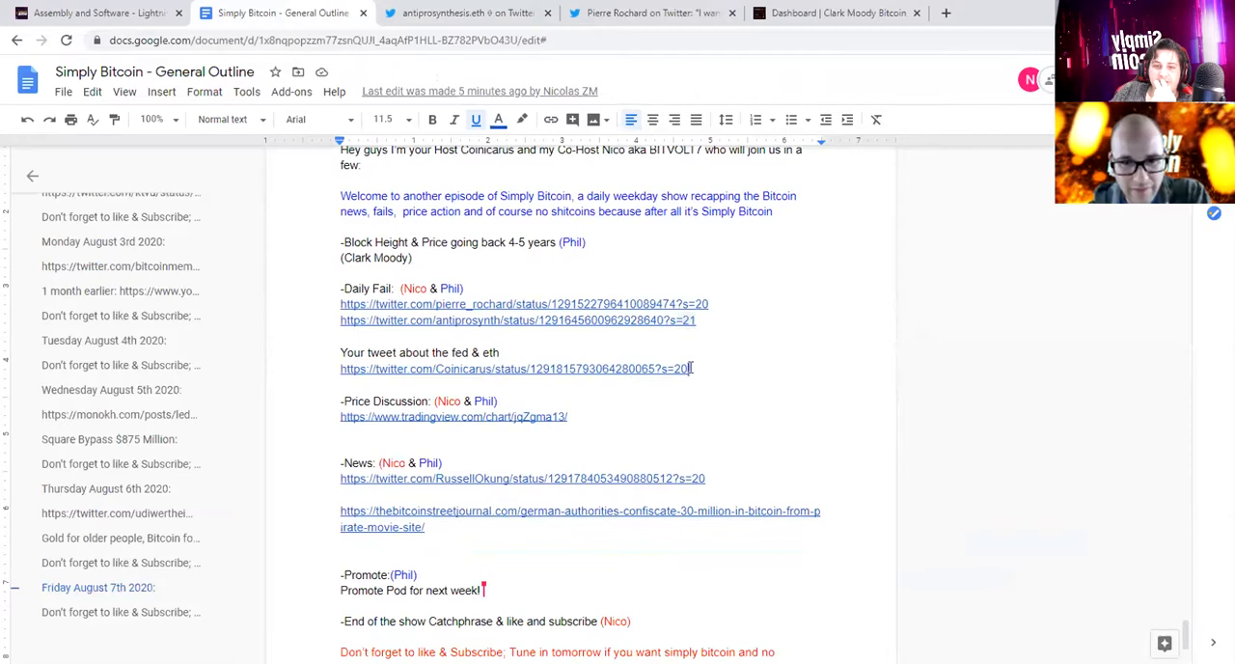
drag(688, 368, 340, 368)
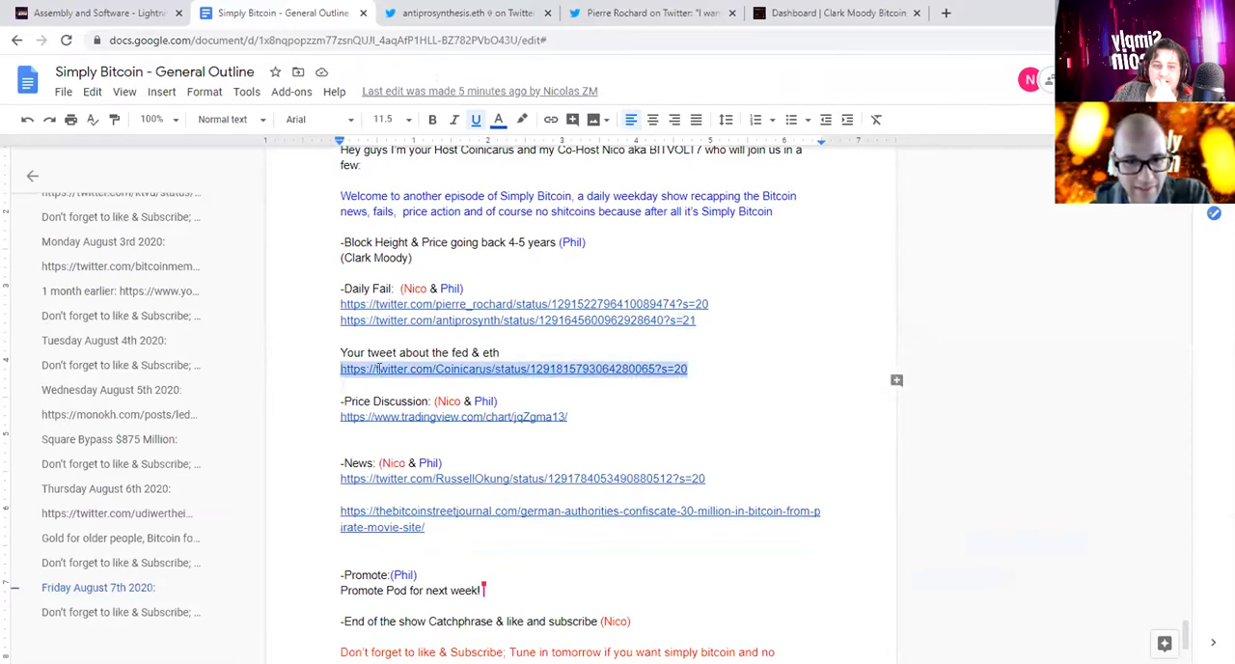
right_click(414, 373)
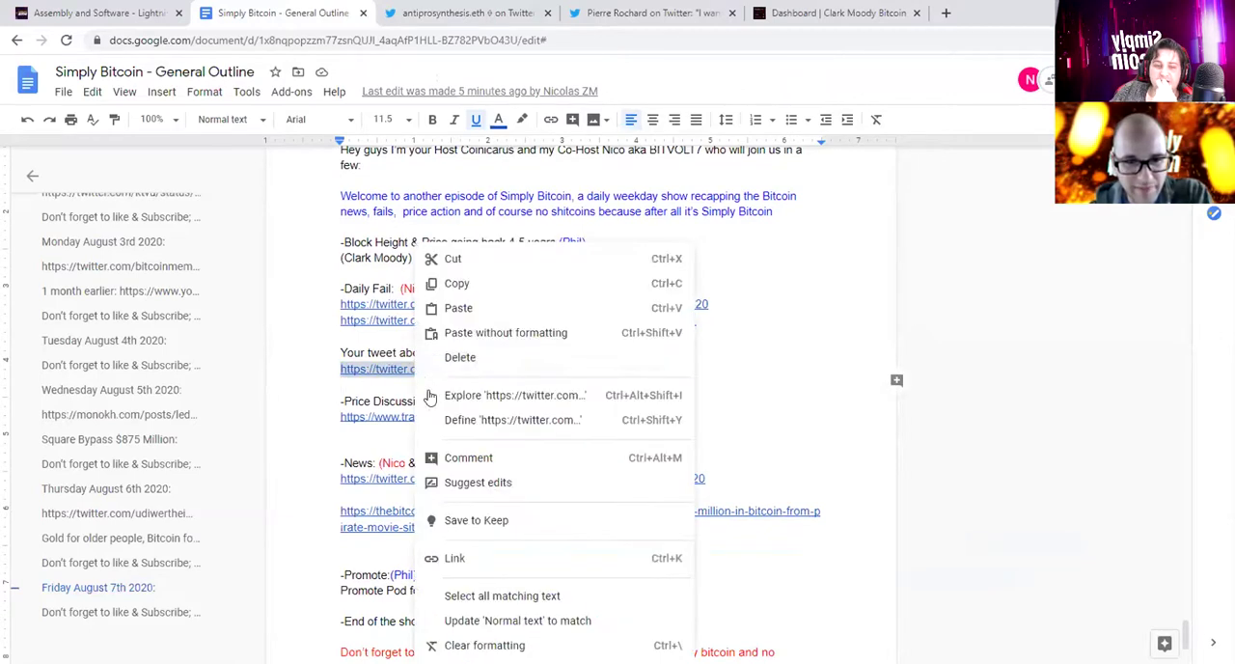
click(453, 280)
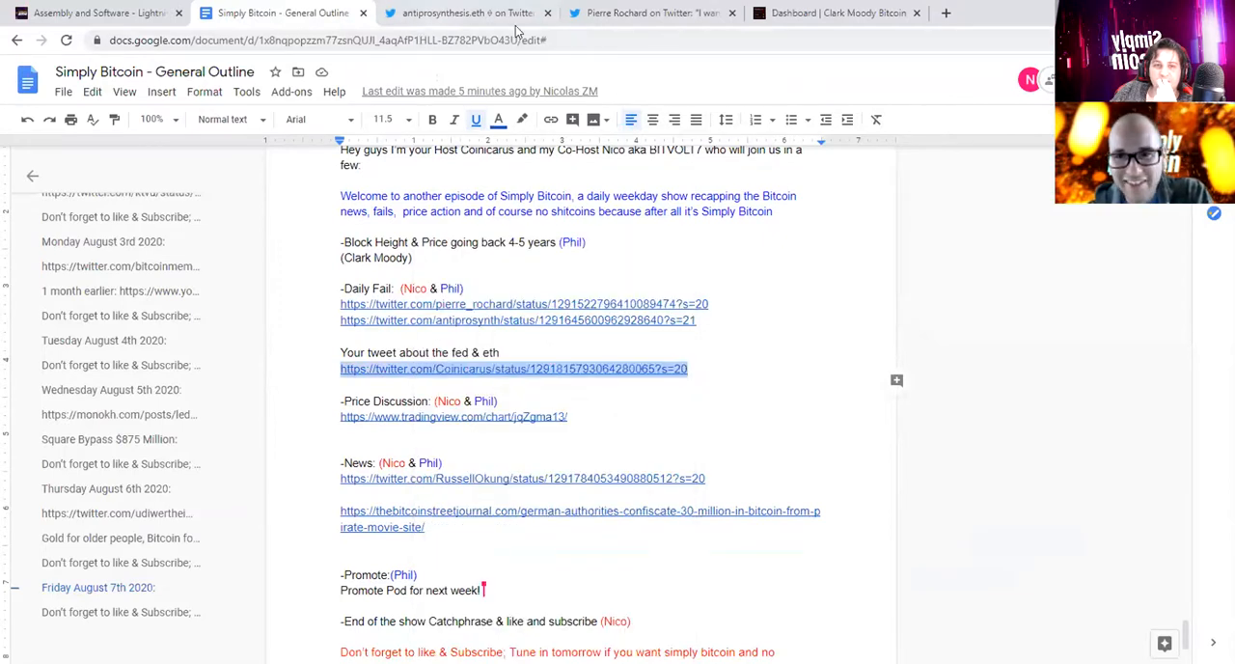
Load the copied Coinicarus tweet link in a new browser tab
click(946, 16)
key(ctrl+v)
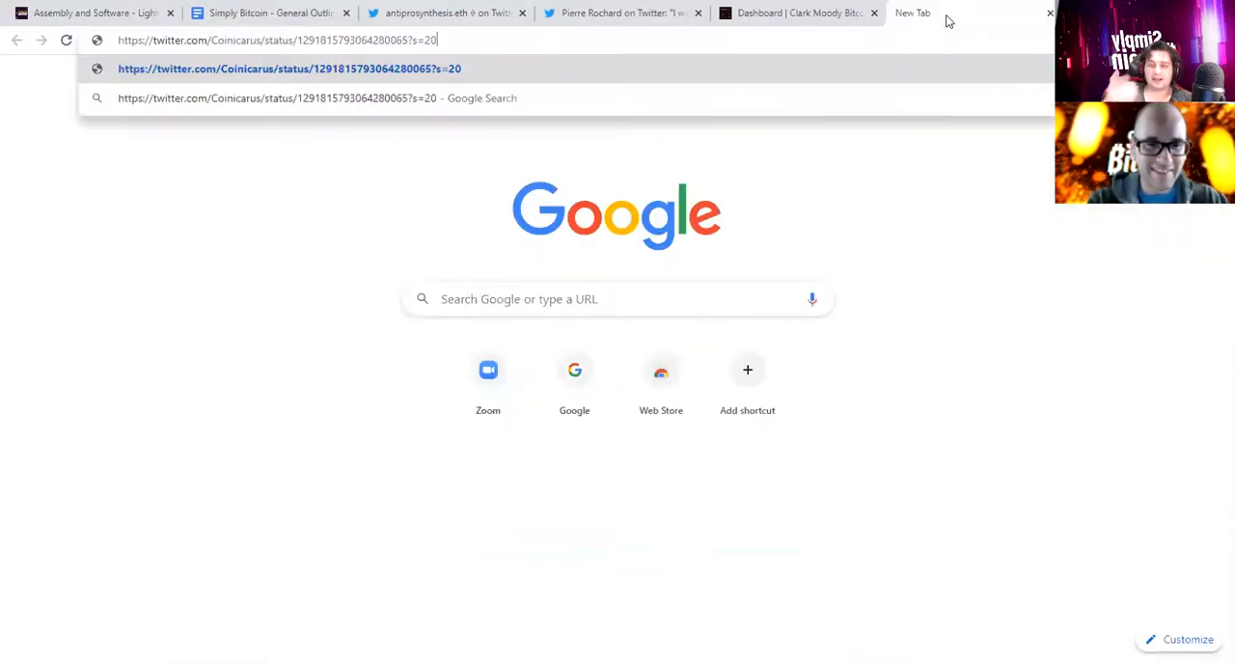
key(Return)
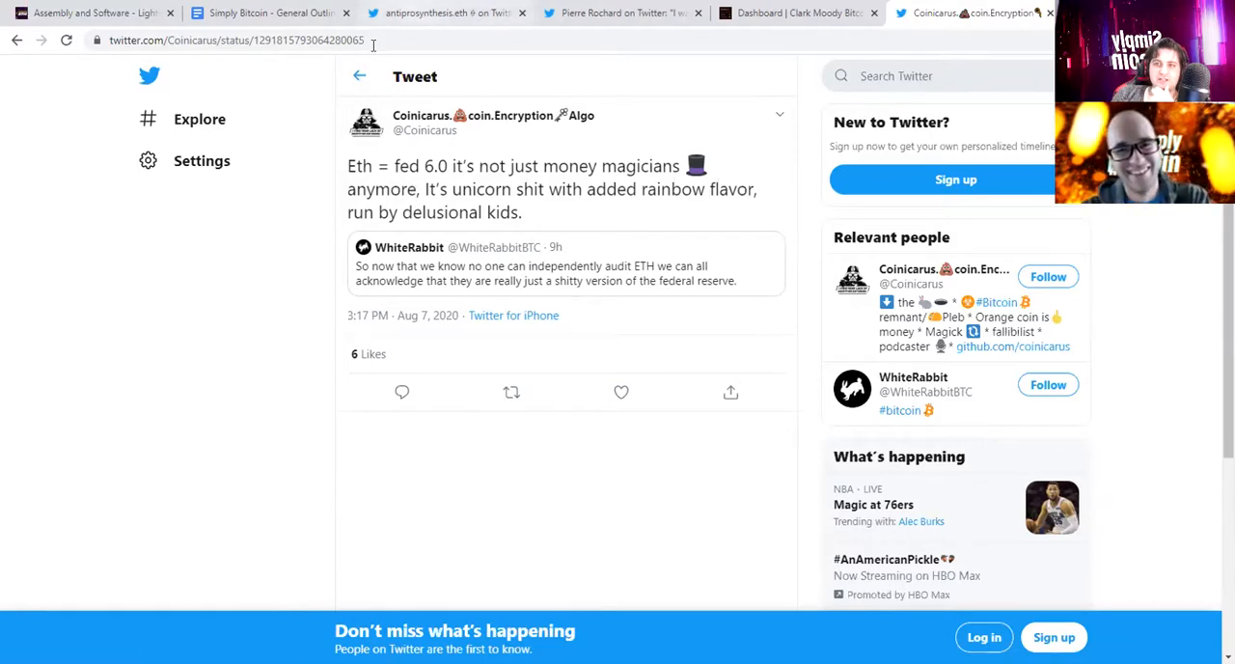
Return to the antiprosynthesis reply thread tab
click(415, 13)
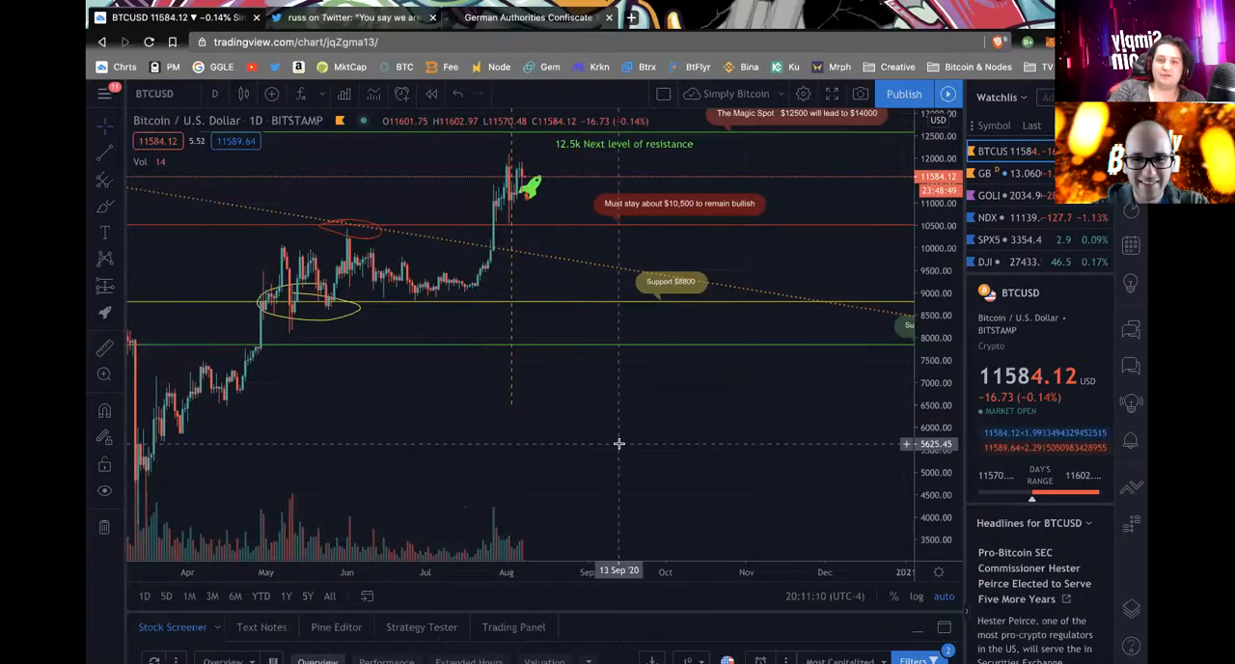
scroll(619, 442, down, 3)
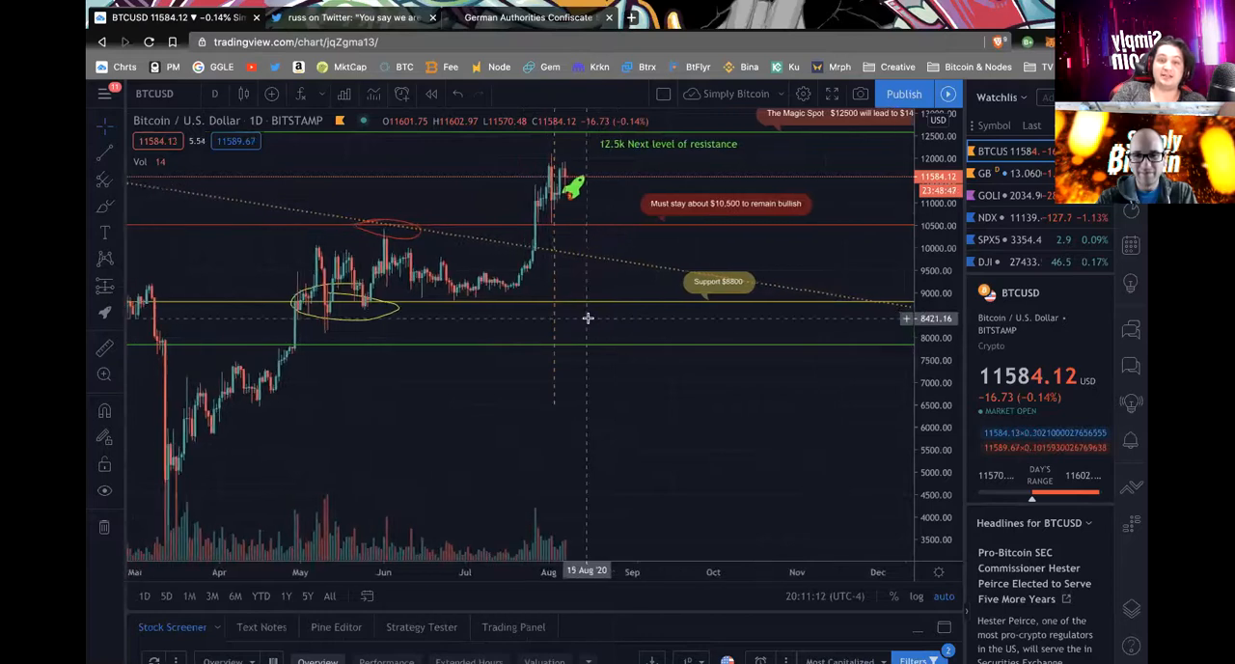
scroll(588, 318, up, 3)
scroll(541, 241, up, 2)
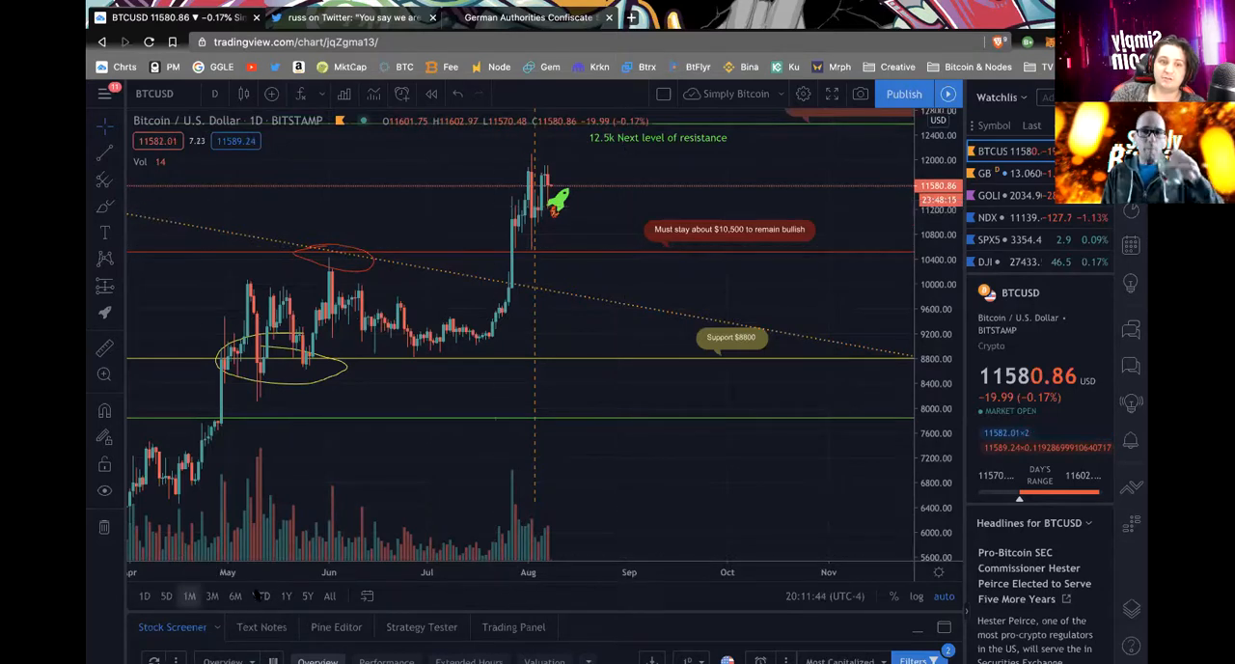
click(307, 596)
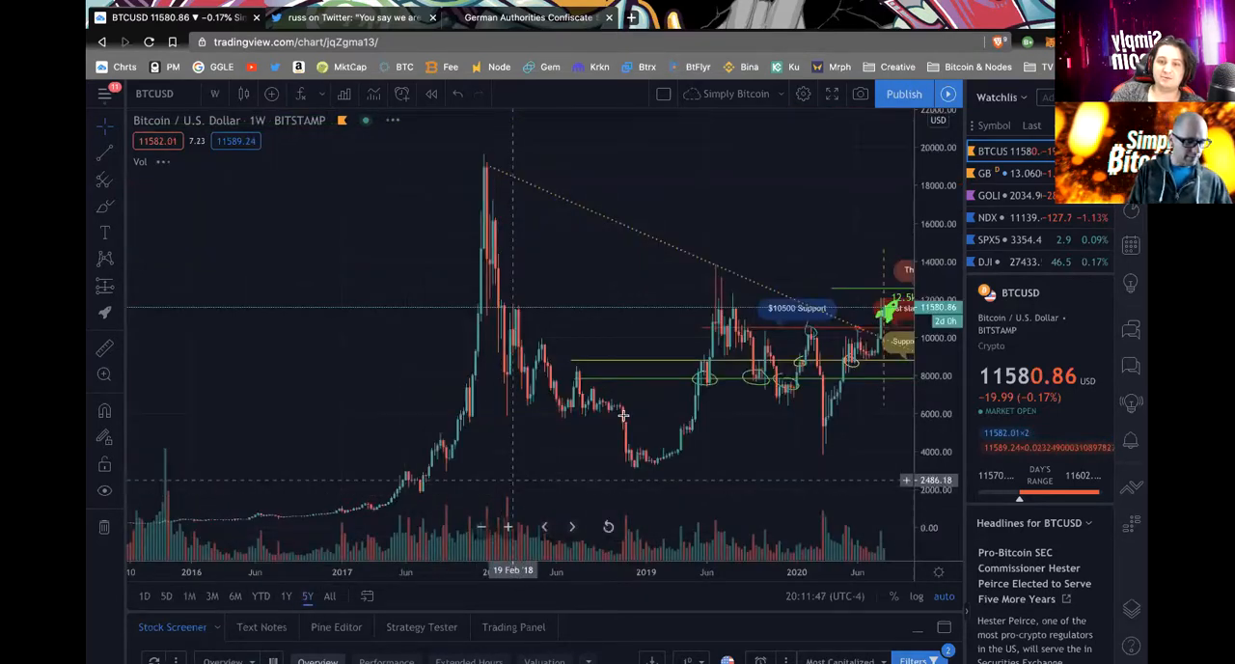
scroll(314, 290, up, 3)
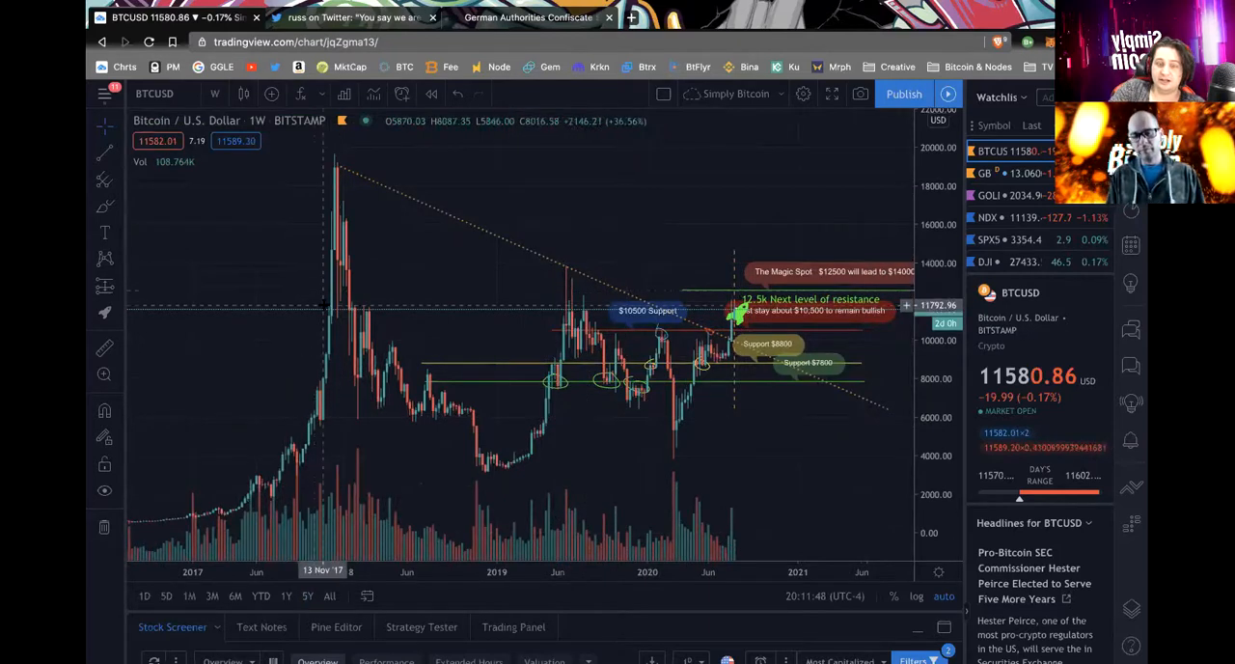
scroll(313, 290, left, 10)
scroll(323, 306, left, 10)
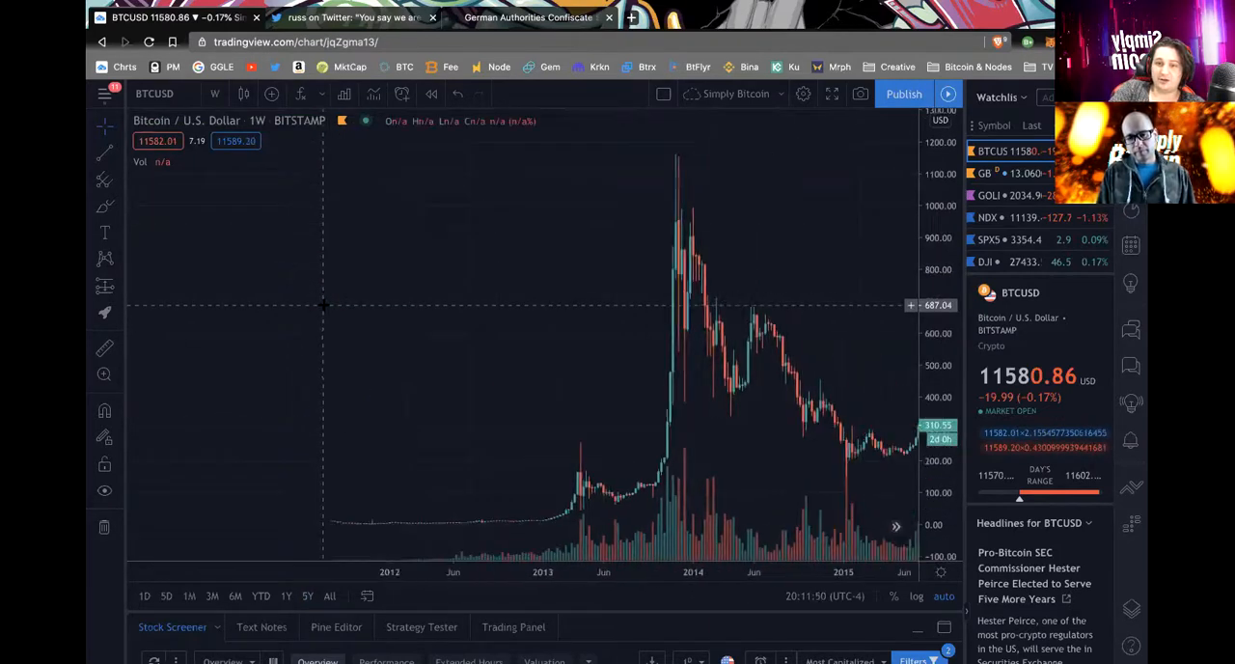
scroll(324, 306, right, 10)
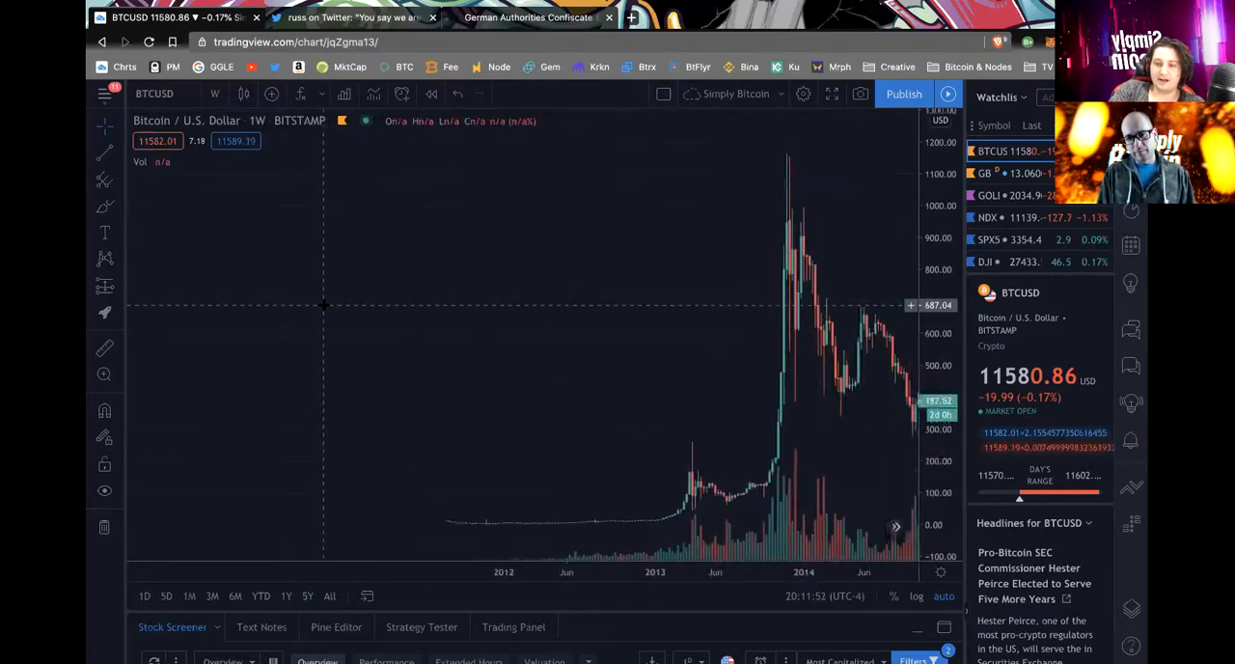
scroll(323, 318, right, 10)
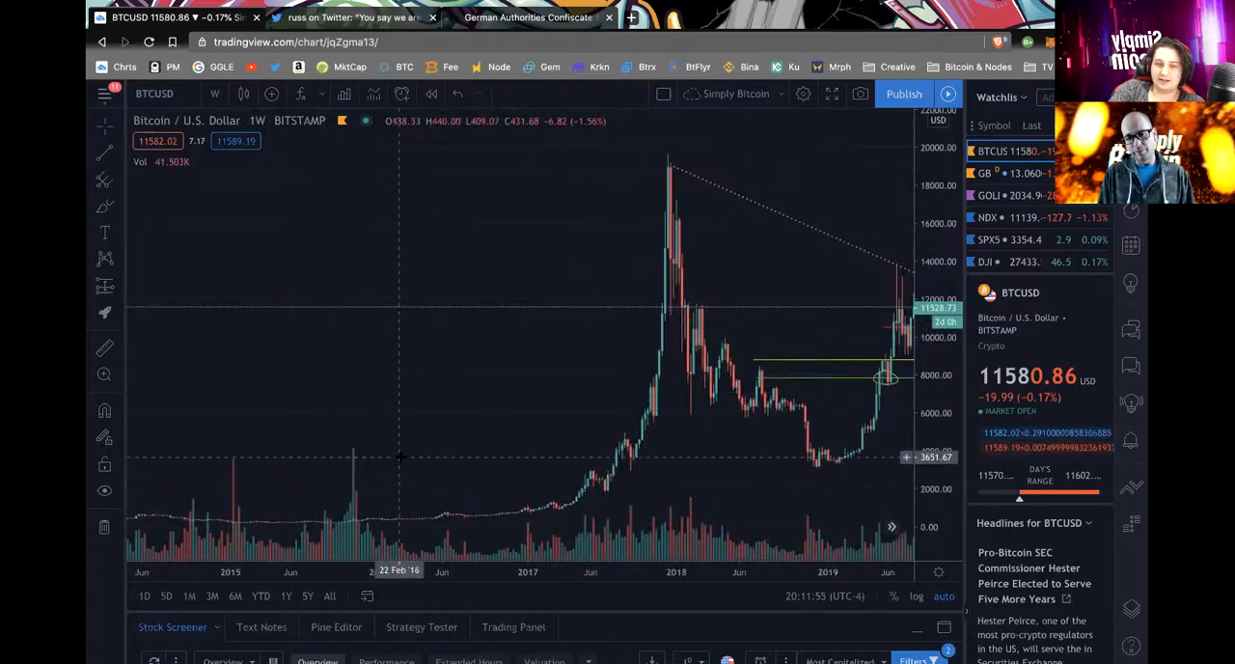
scroll(324, 332, left, 10)
scroll(386, 434, left, 10)
scroll(400, 458, right, 10)
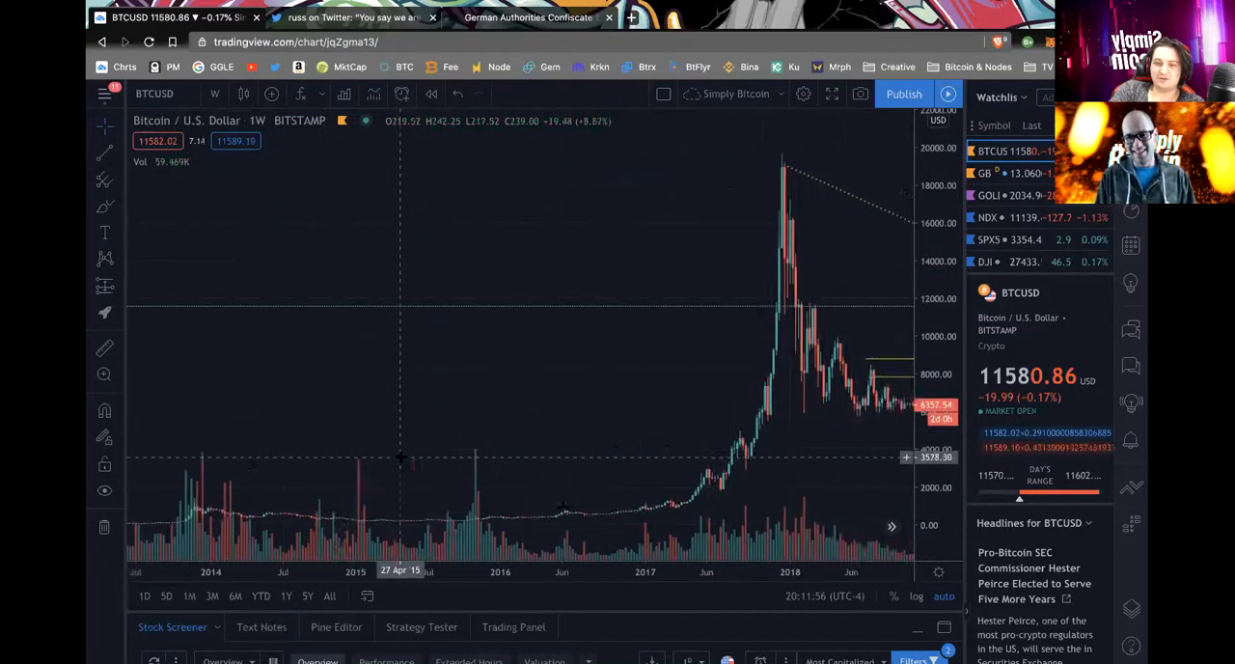
scroll(622, 478, right, 5)
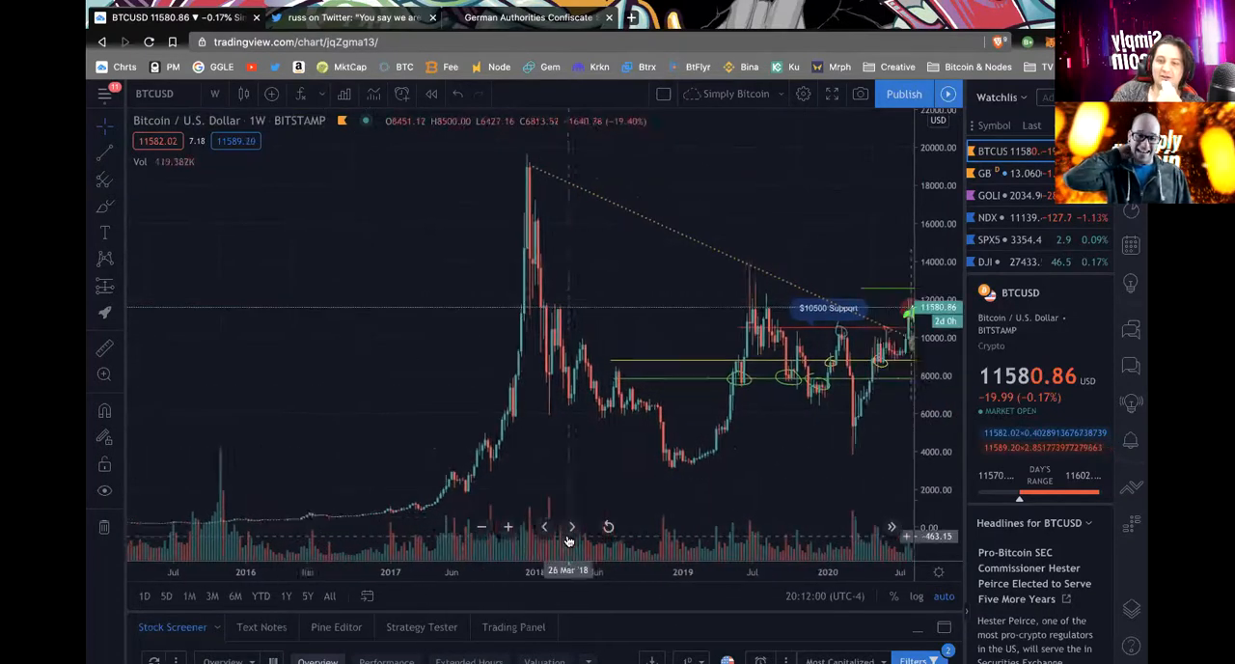
scroll(570, 540, right, 5)
scroll(569, 540, right, 5)
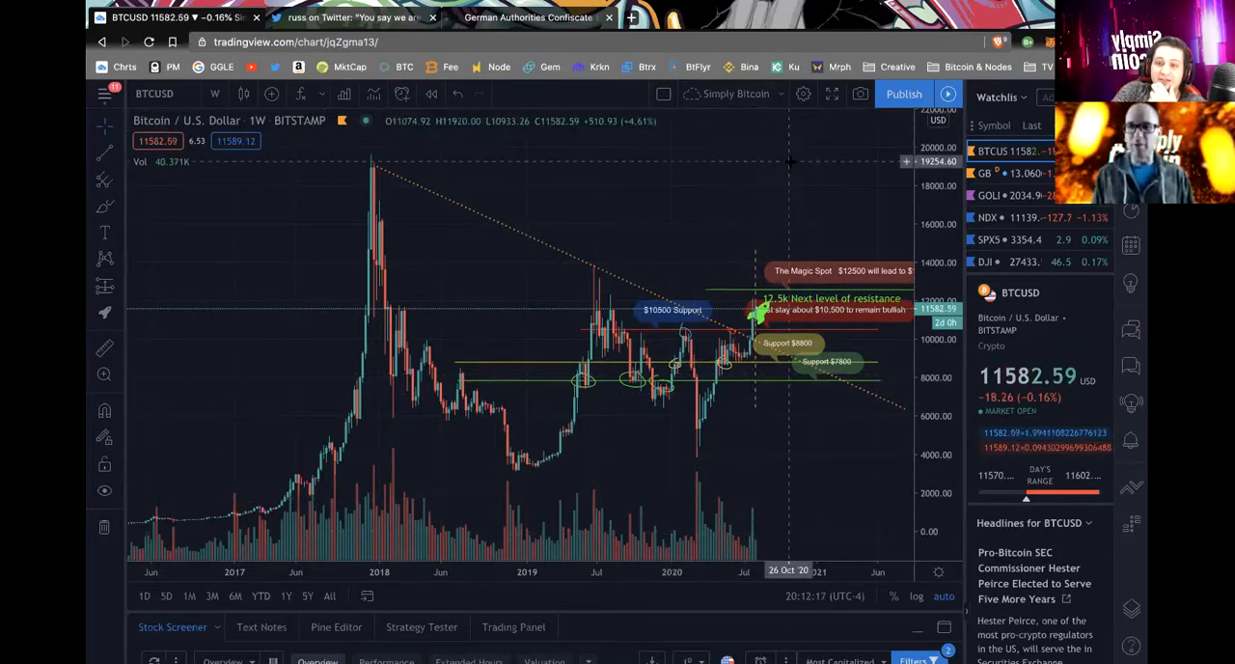
scroll(790, 161, up, 4)
scroll(789, 161, up, 3)
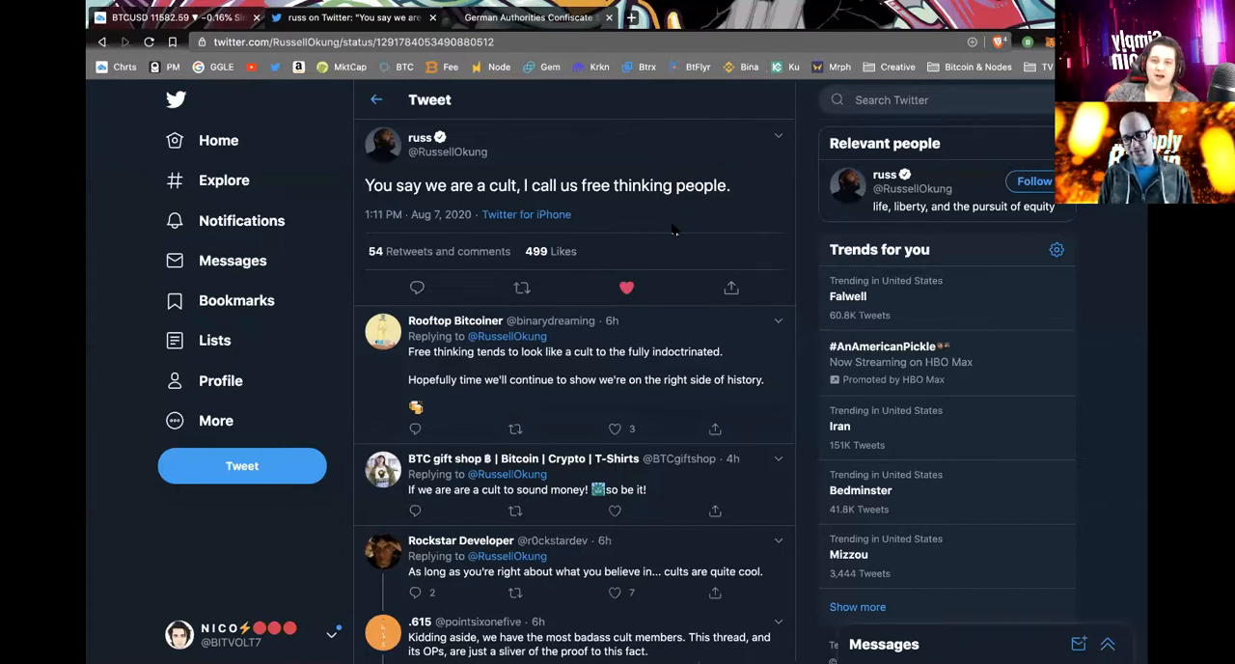
key(ctrl+plus)
key(ctrl+plus)
key(ctrl+0)
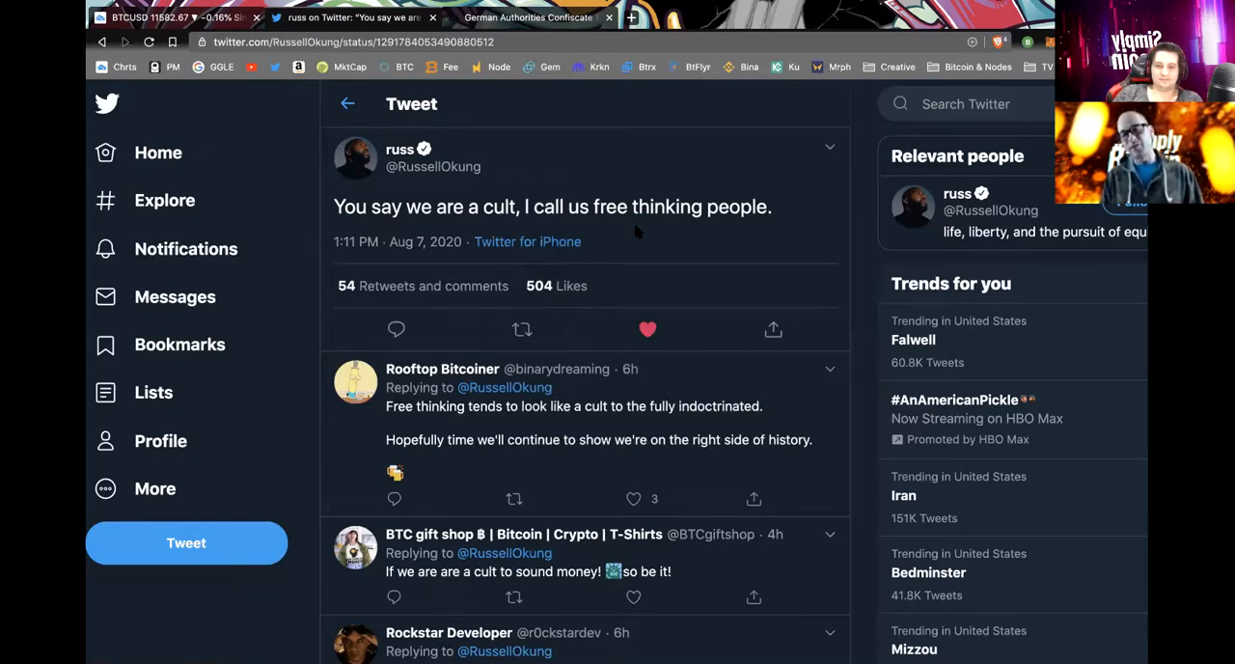
scroll(637, 232, down, 2)
scroll(637, 232, down, 1)
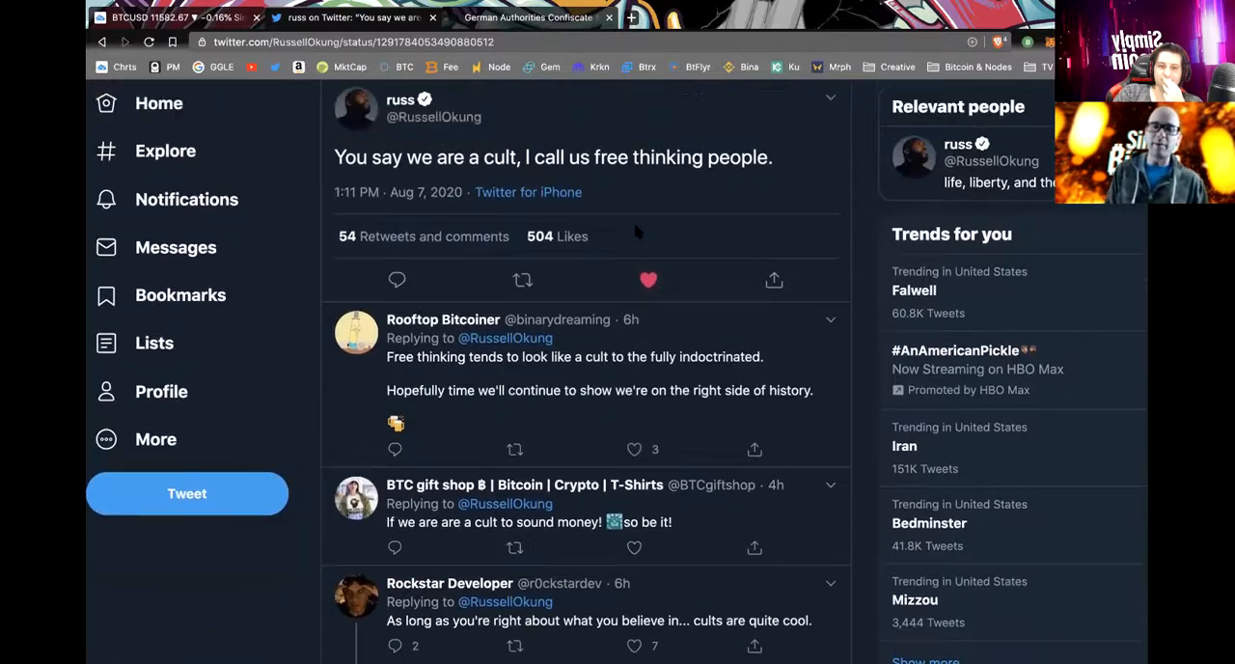
scroll(637, 232, up, 1)
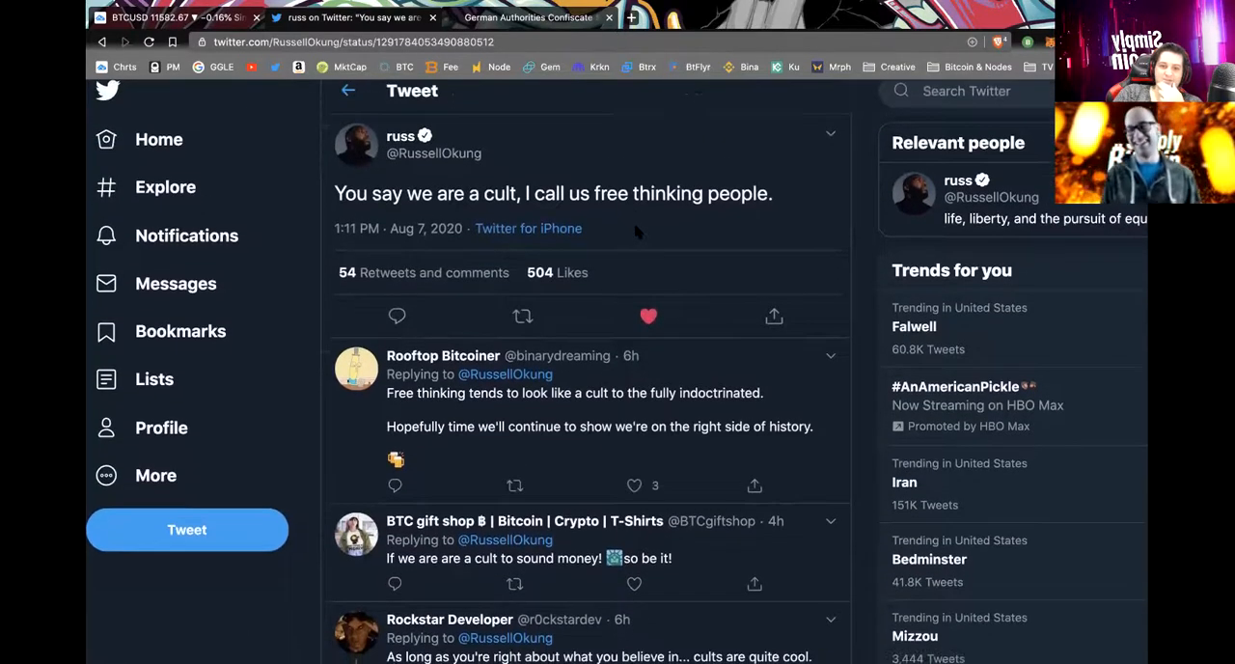
scroll(637, 231, down, 3)
scroll(636, 232, down, 4)
scroll(637, 231, down, 3)
scroll(637, 231, down, 3)
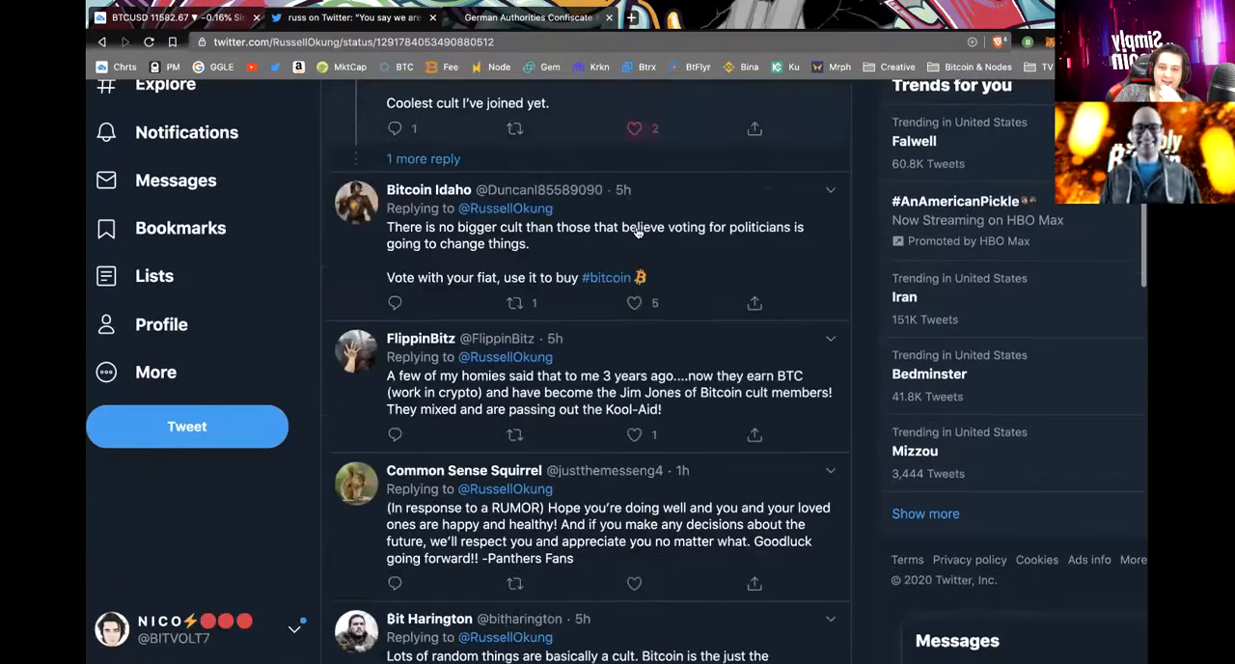
scroll(637, 231, down, 2)
scroll(637, 232, down, 4)
scroll(636, 232, down, 2)
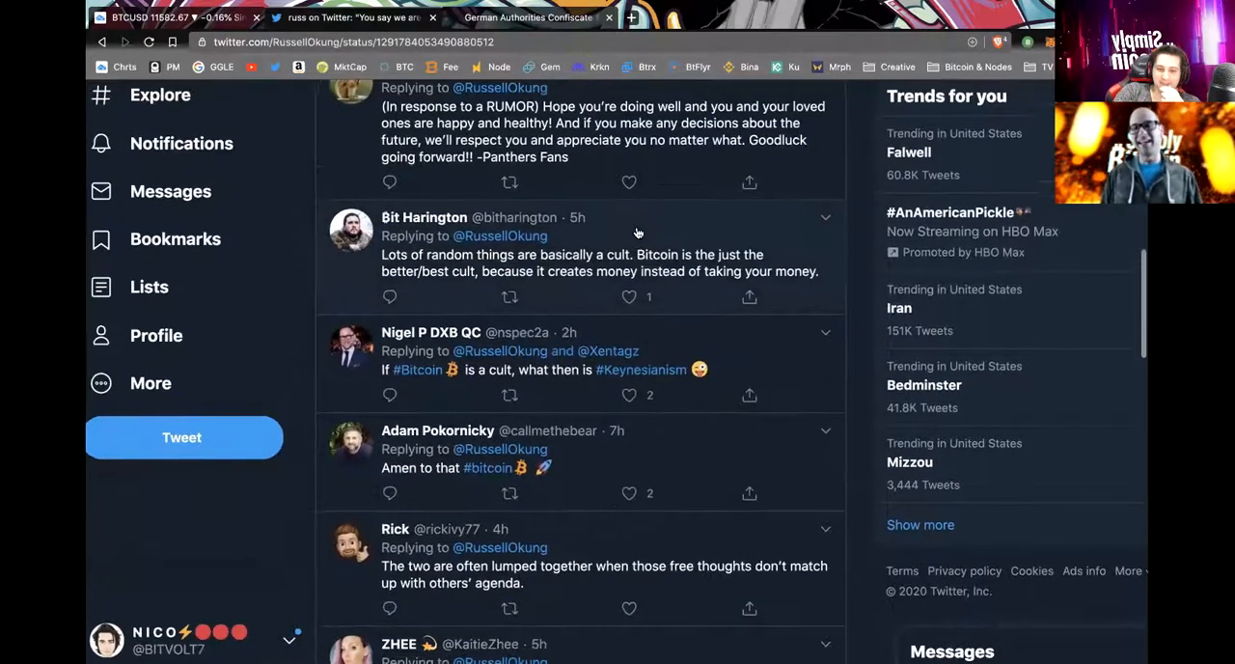
scroll(636, 231, down, 3)
scroll(637, 231, down, 2)
scroll(636, 231, down, 2)
scroll(637, 231, down, 4)
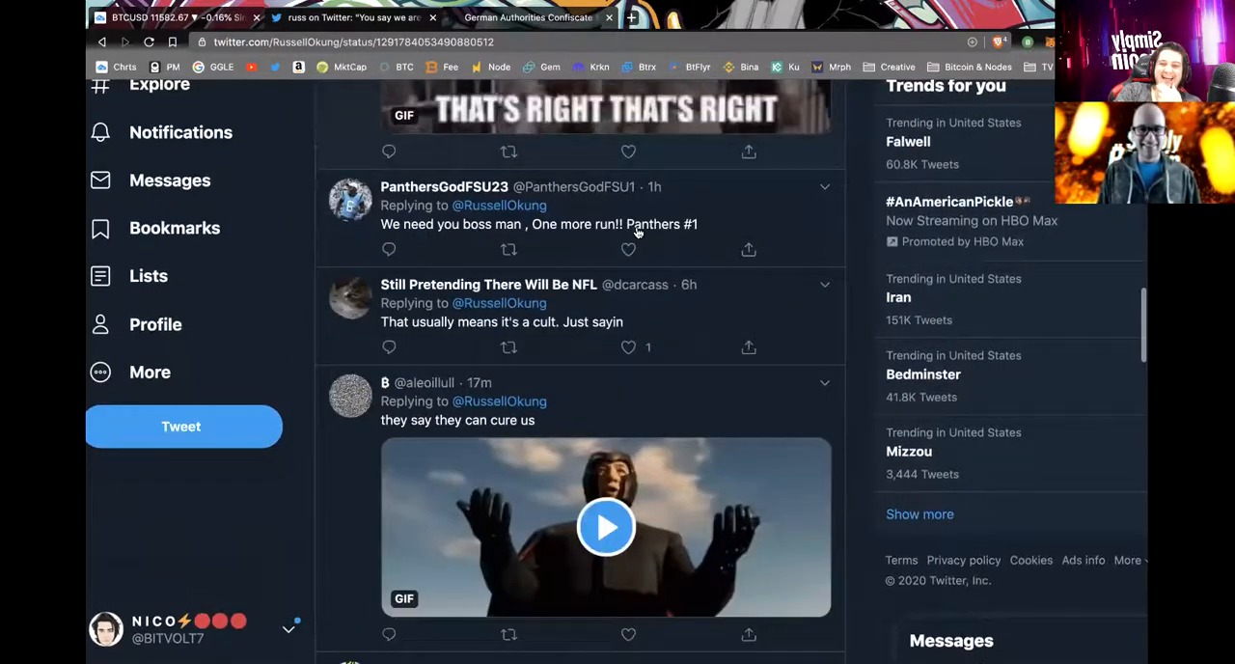
scroll(637, 231, down, 2)
scroll(636, 231, down, 3)
scroll(637, 232, down, 3)
scroll(637, 232, down, 1)
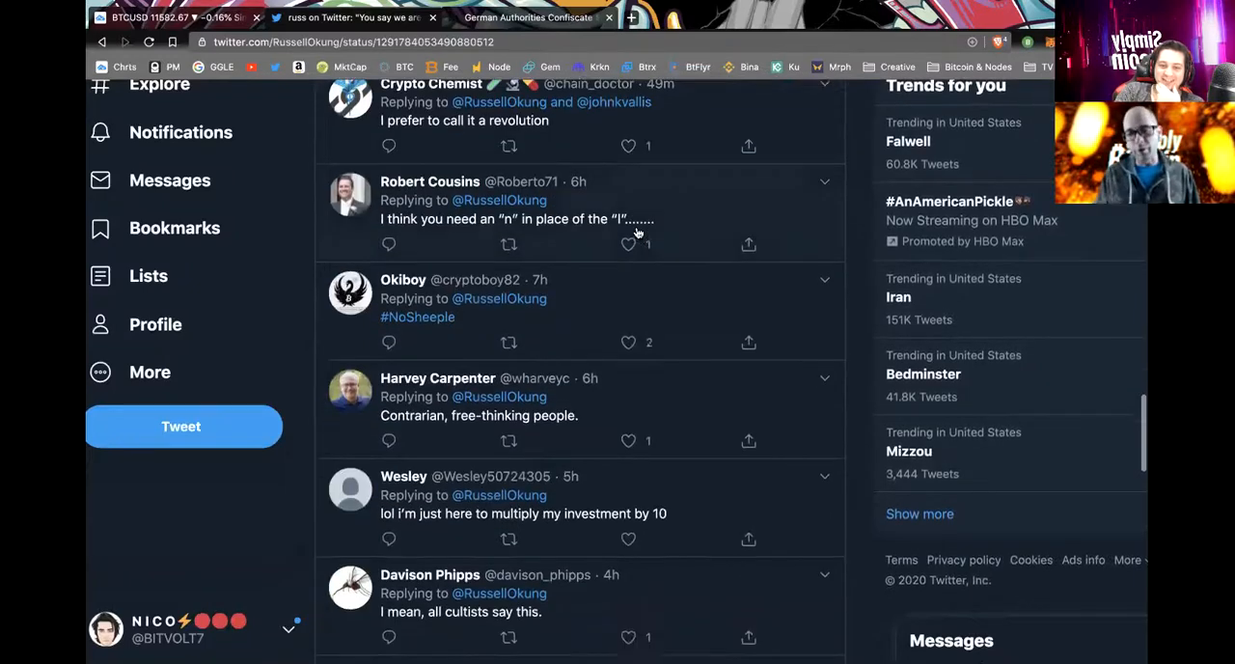
scroll(637, 231, up, 5)
scroll(637, 232, up, 5)
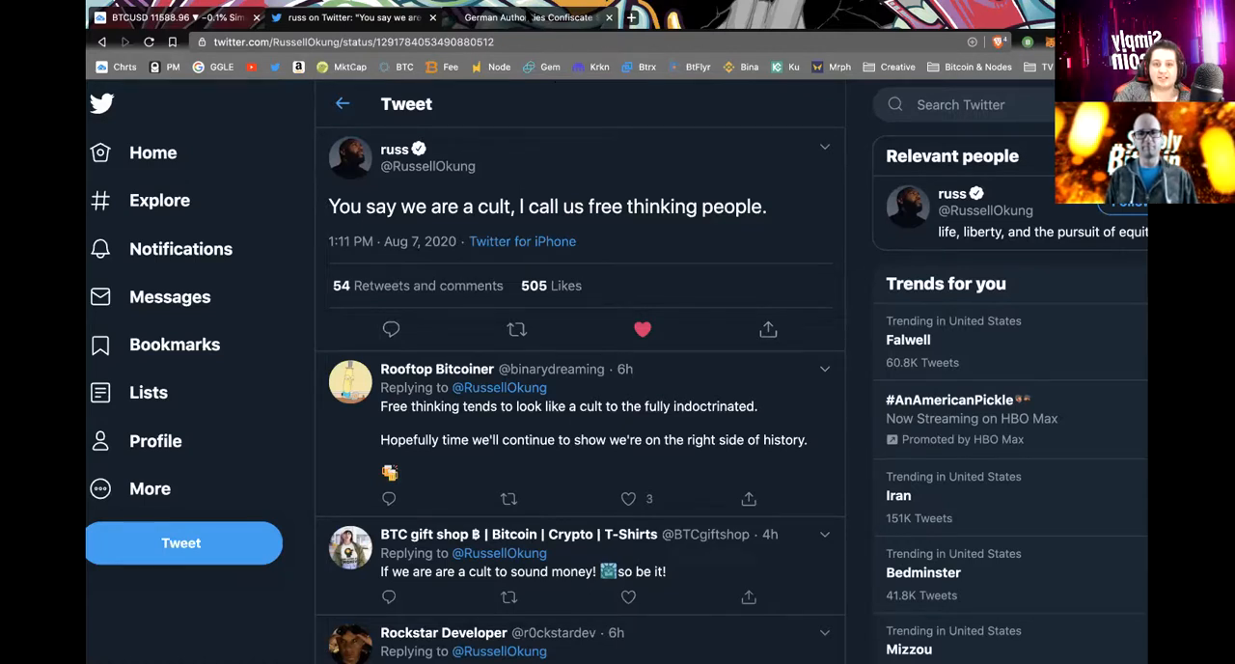
Switch to the German $30 million bitcoin seizure article and zoom its text larger
click(529, 17)
scroll(488, 343, down, 2)
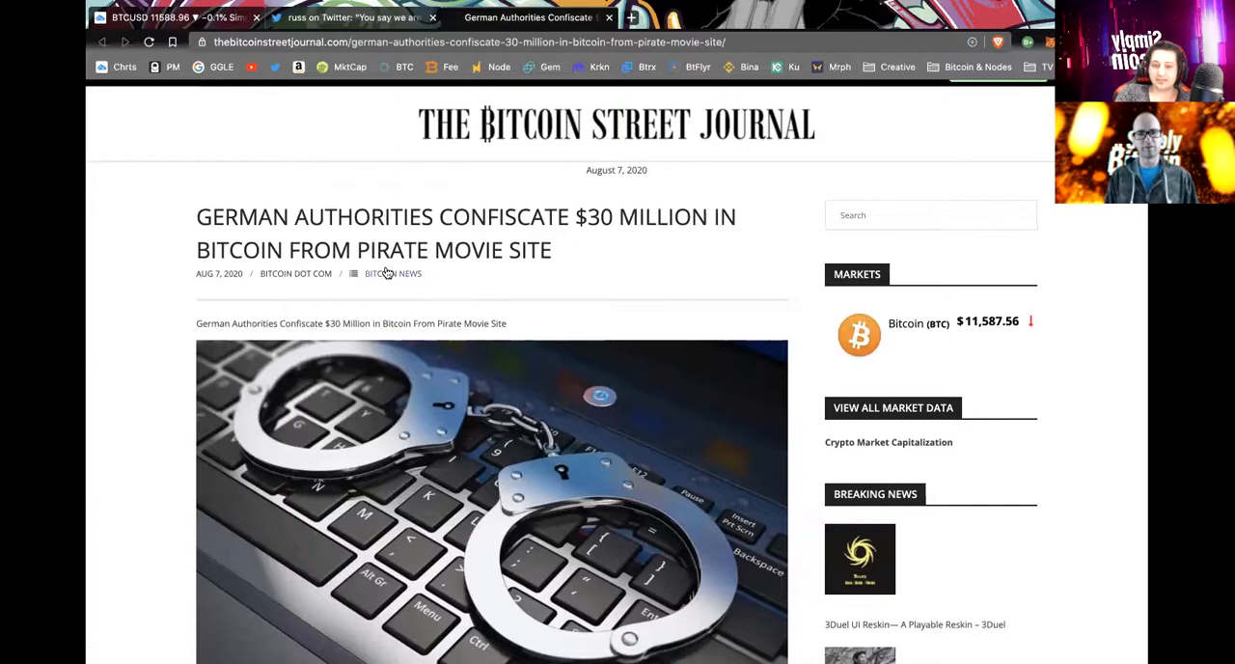
scroll(385, 271, down, 1)
scroll(385, 271, down, 2)
scroll(385, 271, down, 8)
scroll(385, 271, down, 3)
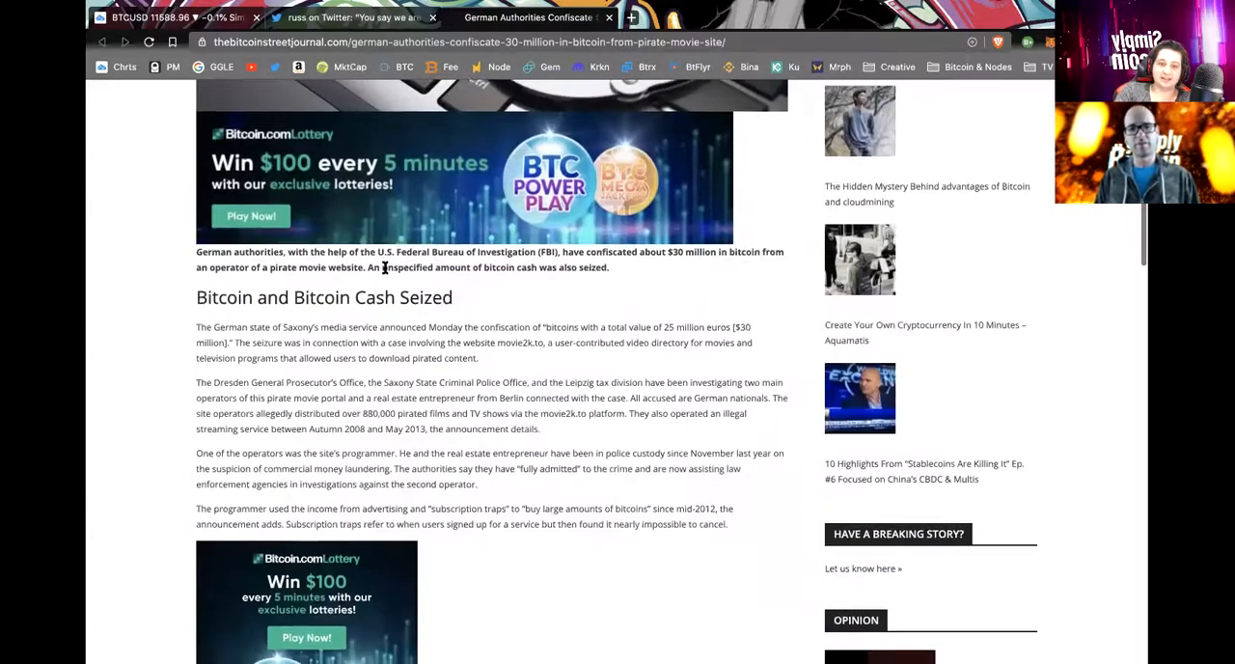
scroll(385, 271, down, 1)
key(ctrl+plus)
key(ctrl+plus)
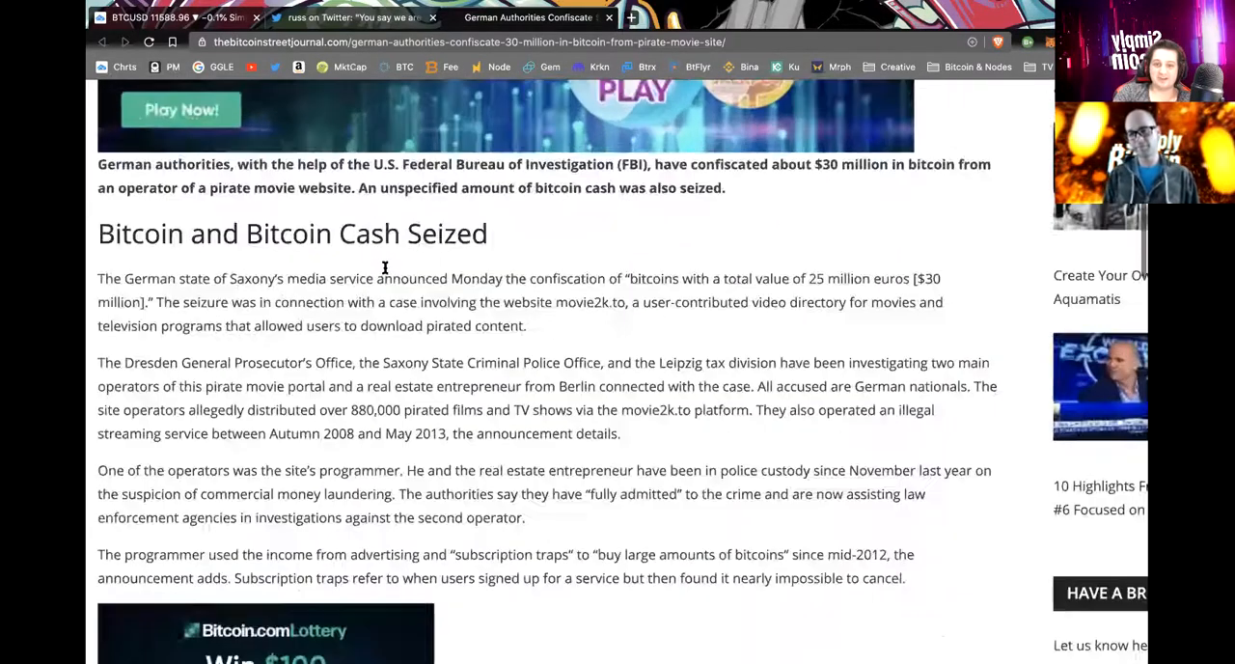
scroll(385, 271, down, 1)
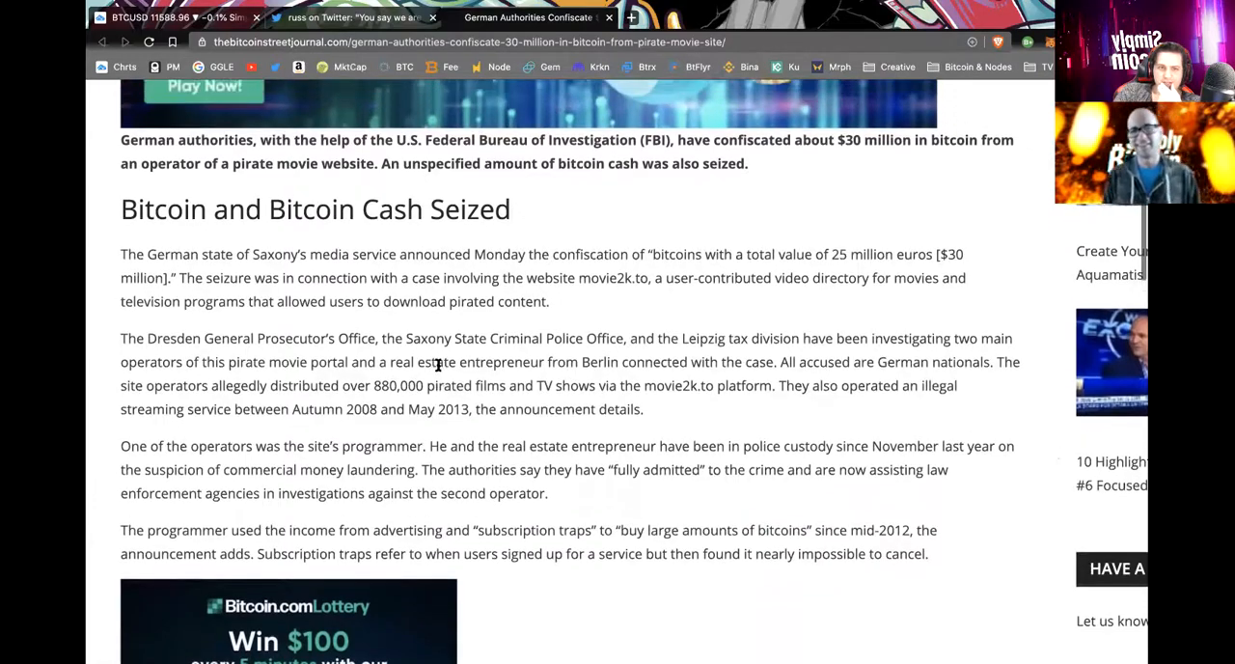
scroll(437, 366, up, 5)
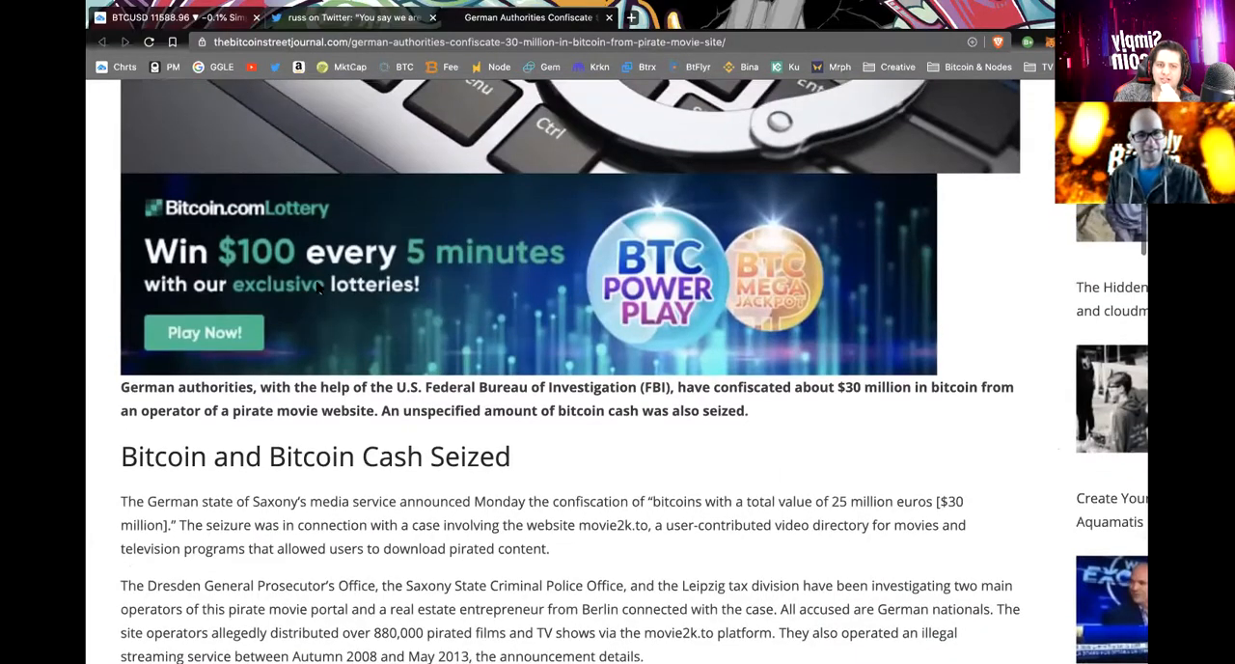
scroll(223, 404, down, 6)
scroll(223, 521, down, 3)
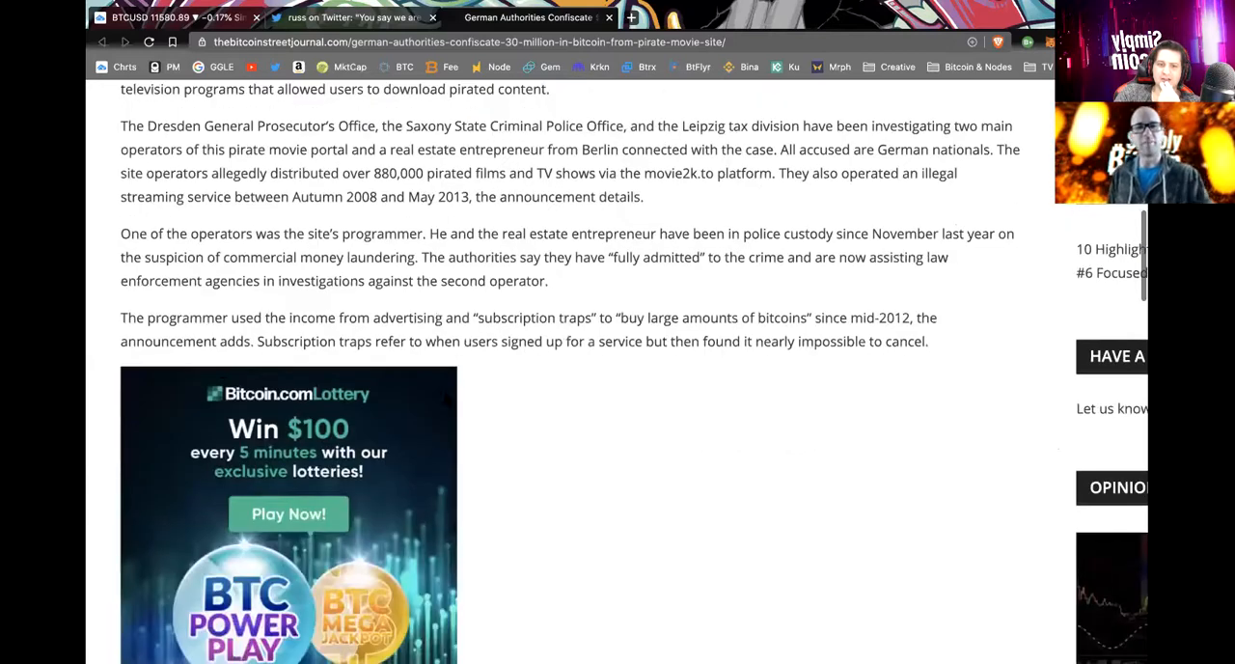
scroll(223, 521, up, 5)
scroll(425, 386, up, 3)
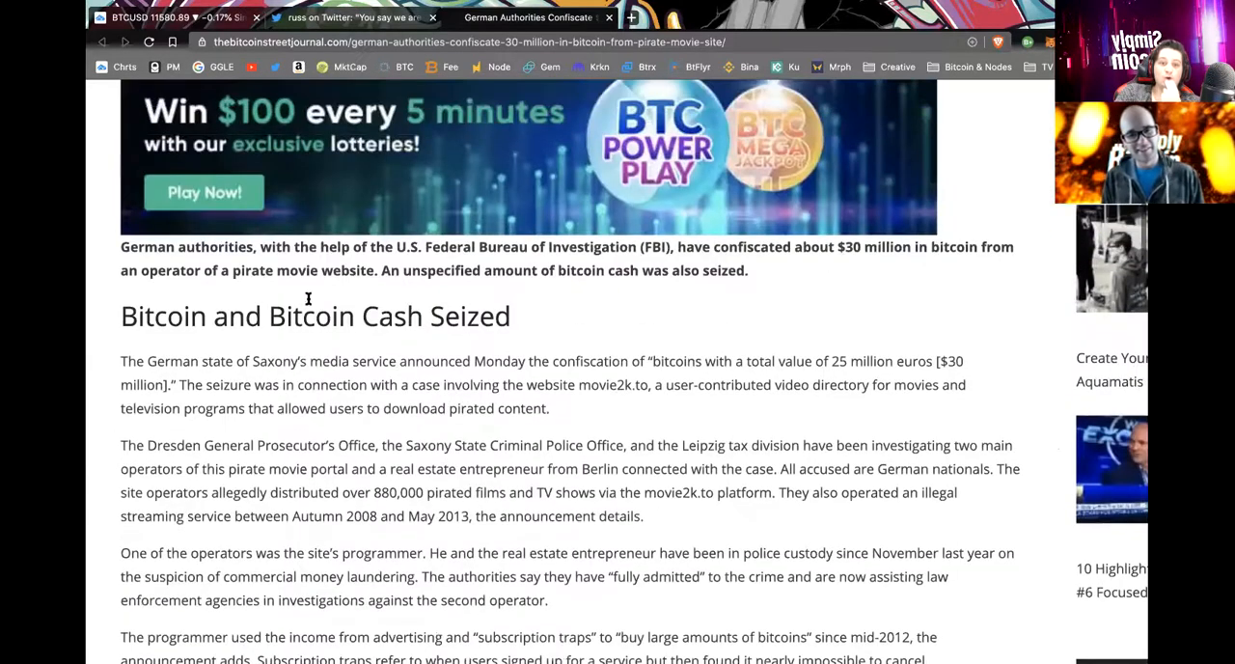
Highlight the Bitcoin Cash Seized heading, the 880,000 pirated films figure and the May 2013 date
drag(269, 311, 498, 323)
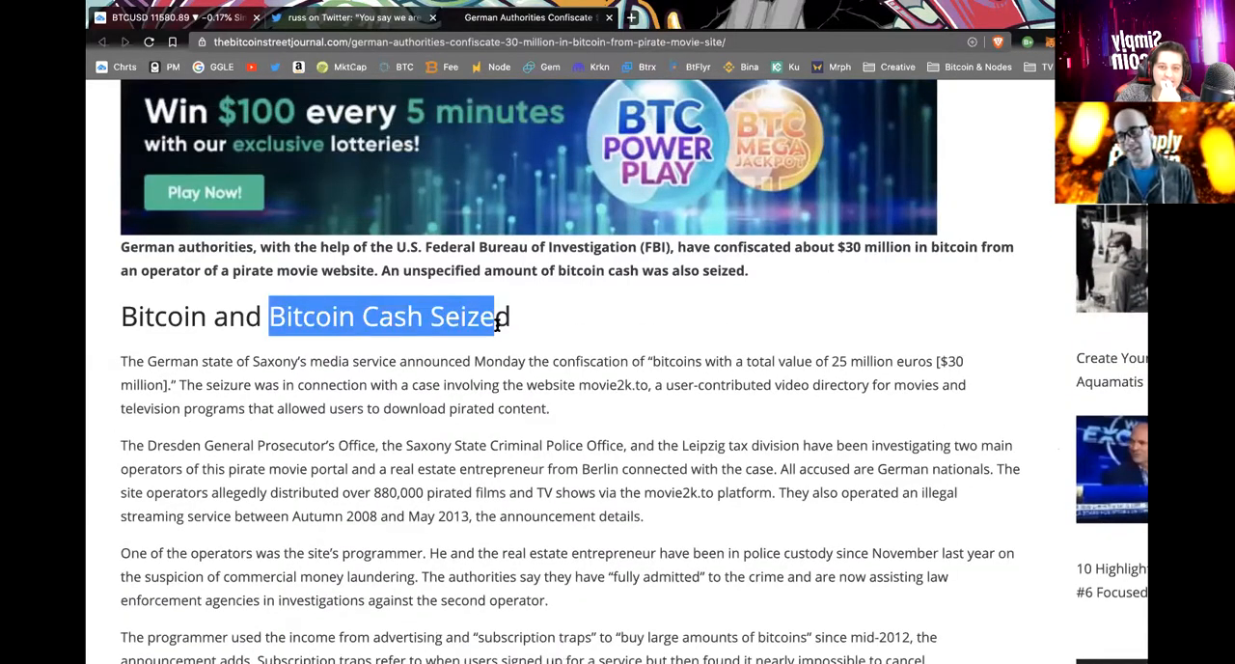
click(479, 365)
scroll(480, 365, down, 2)
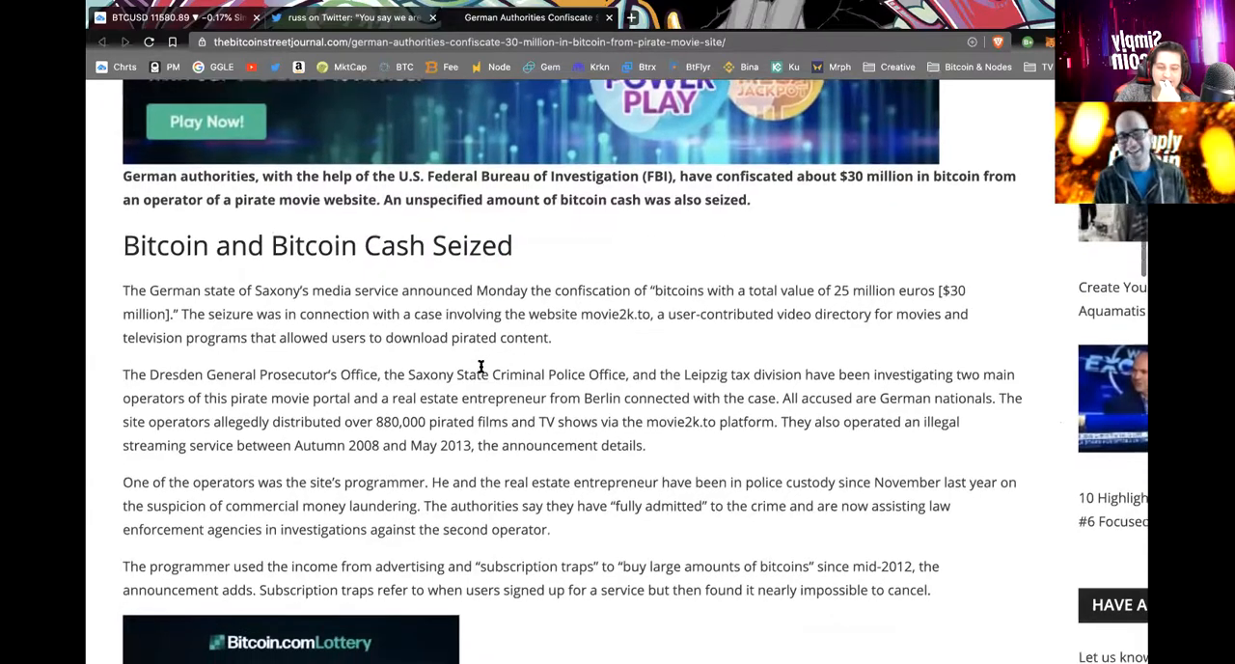
scroll(481, 369, down, 2)
scroll(481, 369, up, 5)
scroll(481, 369, up, 2)
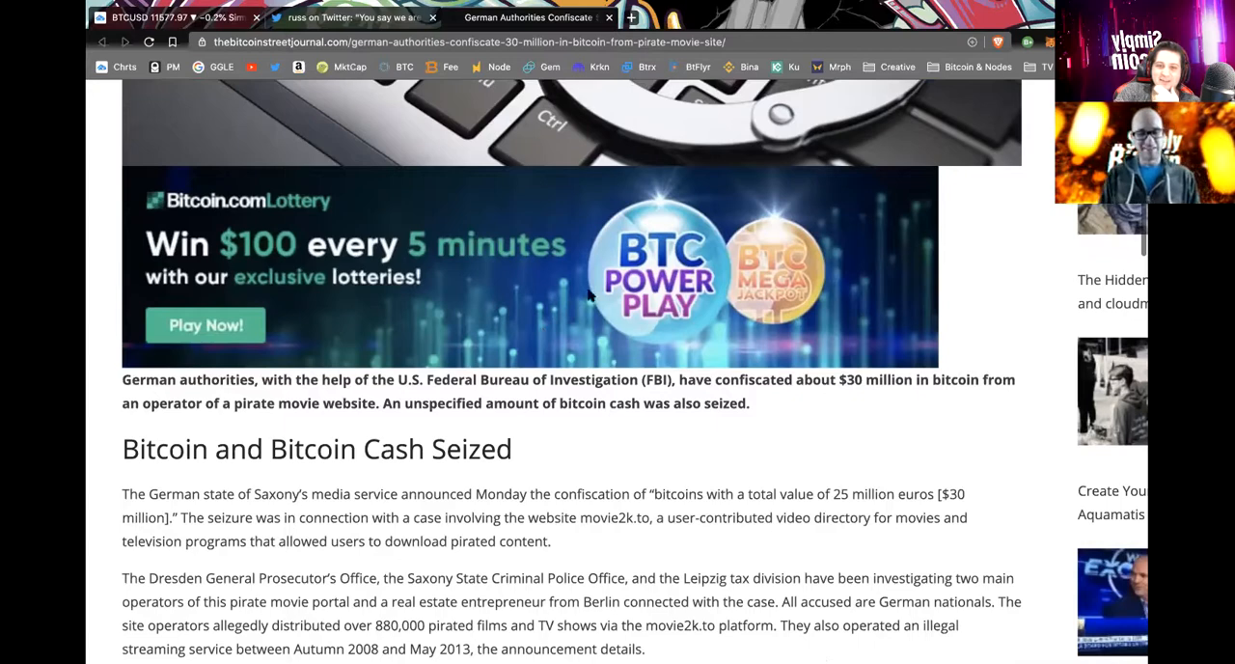
scroll(570, 281, down, 1)
scroll(569, 281, down, 5)
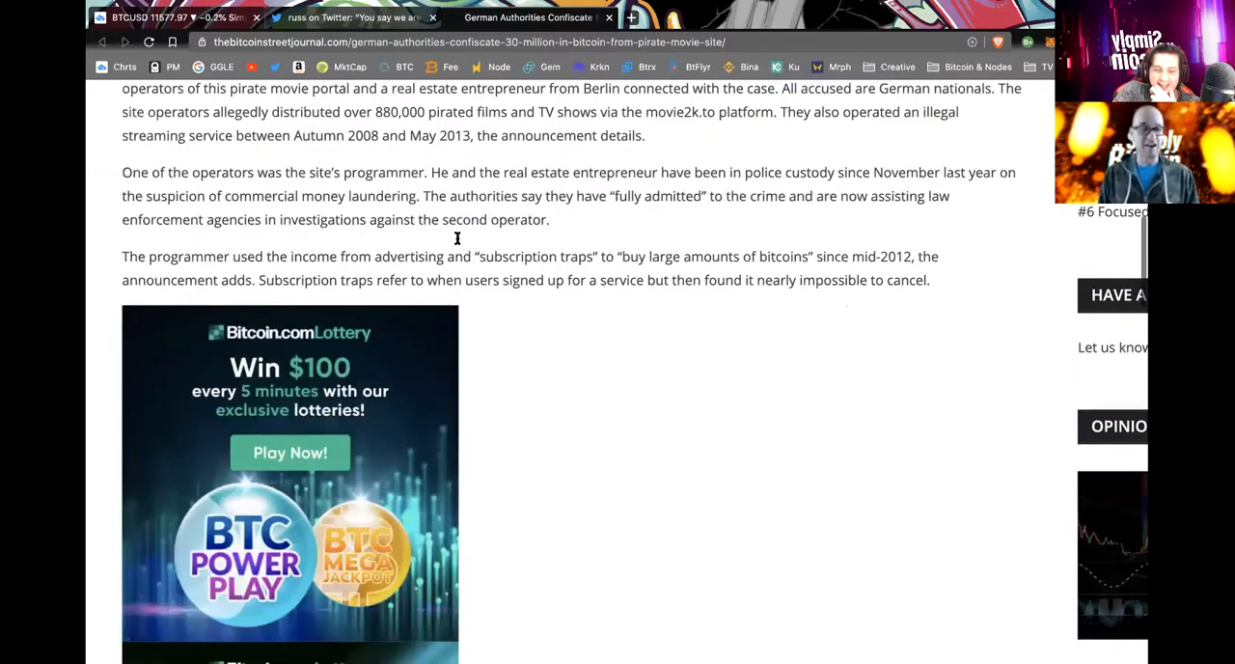
scroll(458, 239, up, 3)
scroll(458, 240, up, 2)
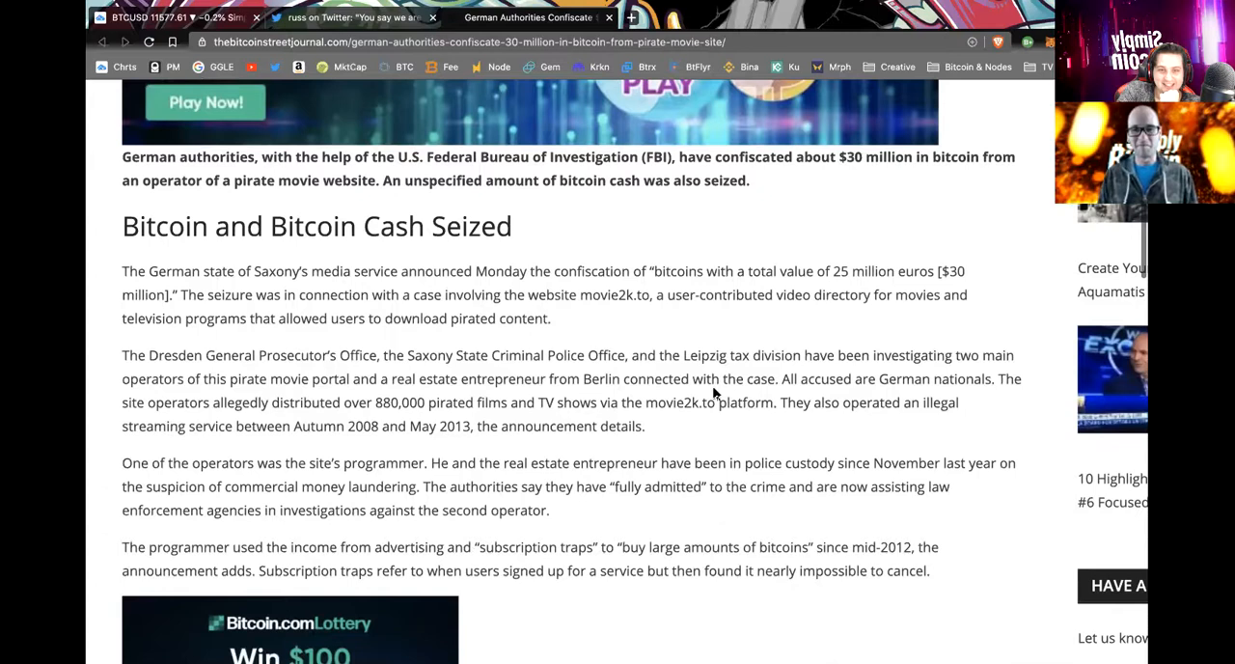
drag(225, 432, 253, 429)
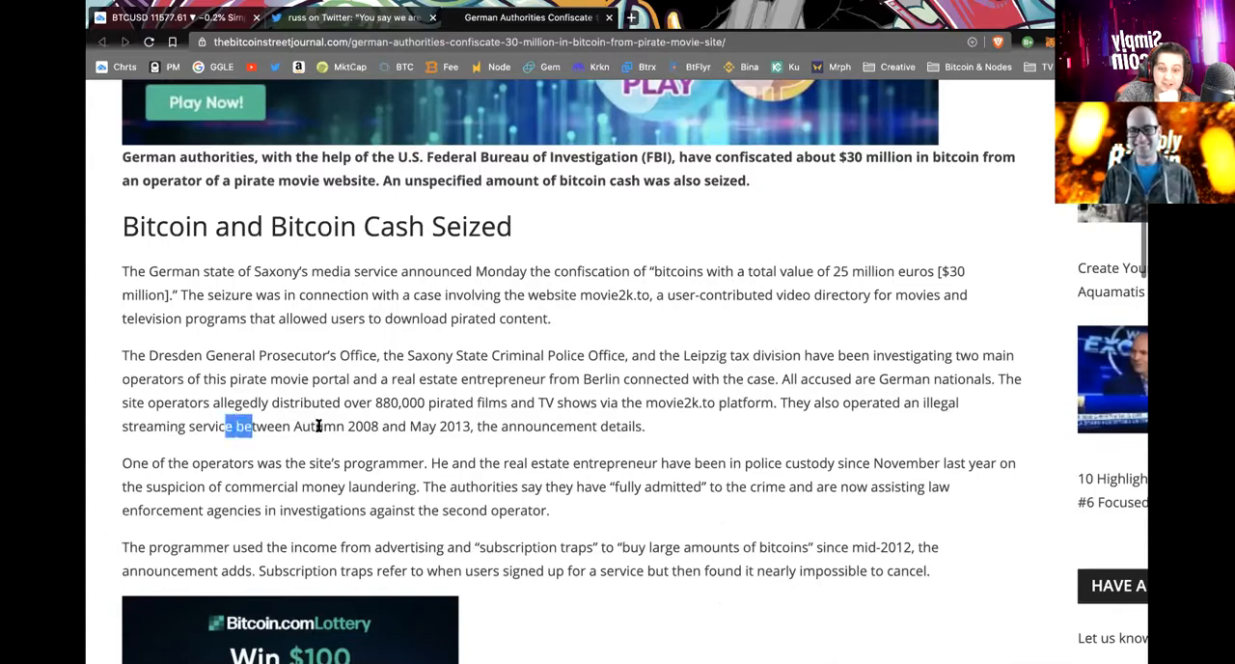
click(332, 428)
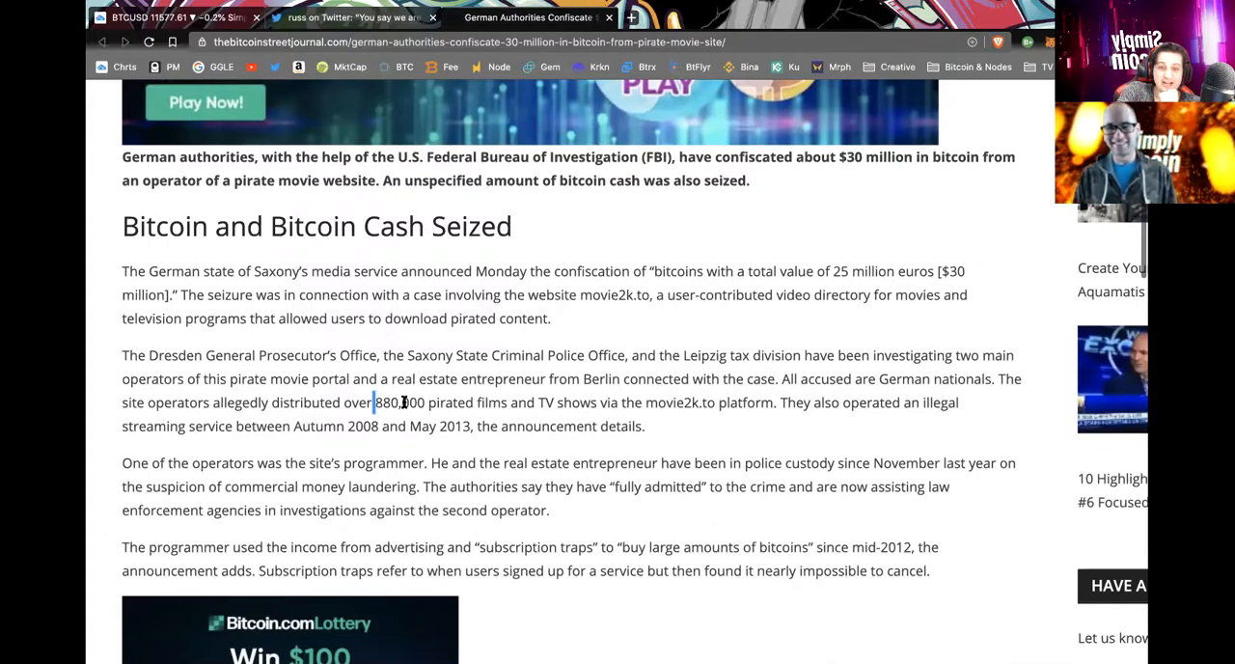
drag(373, 402, 463, 403)
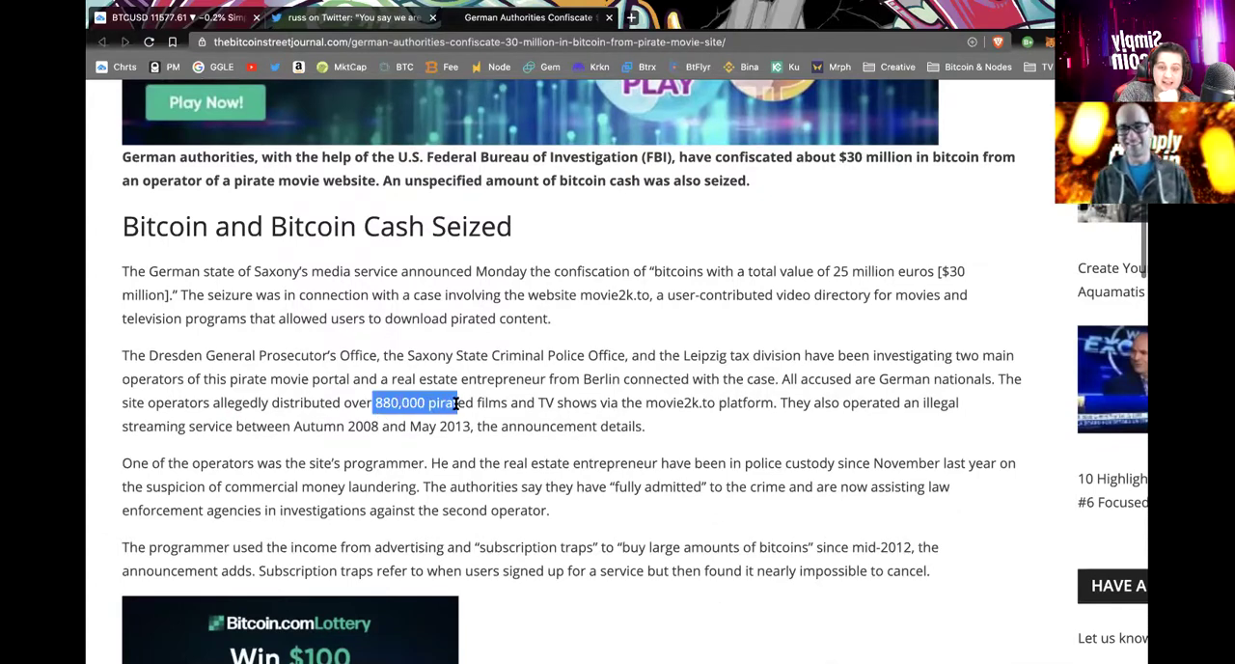
click(363, 430)
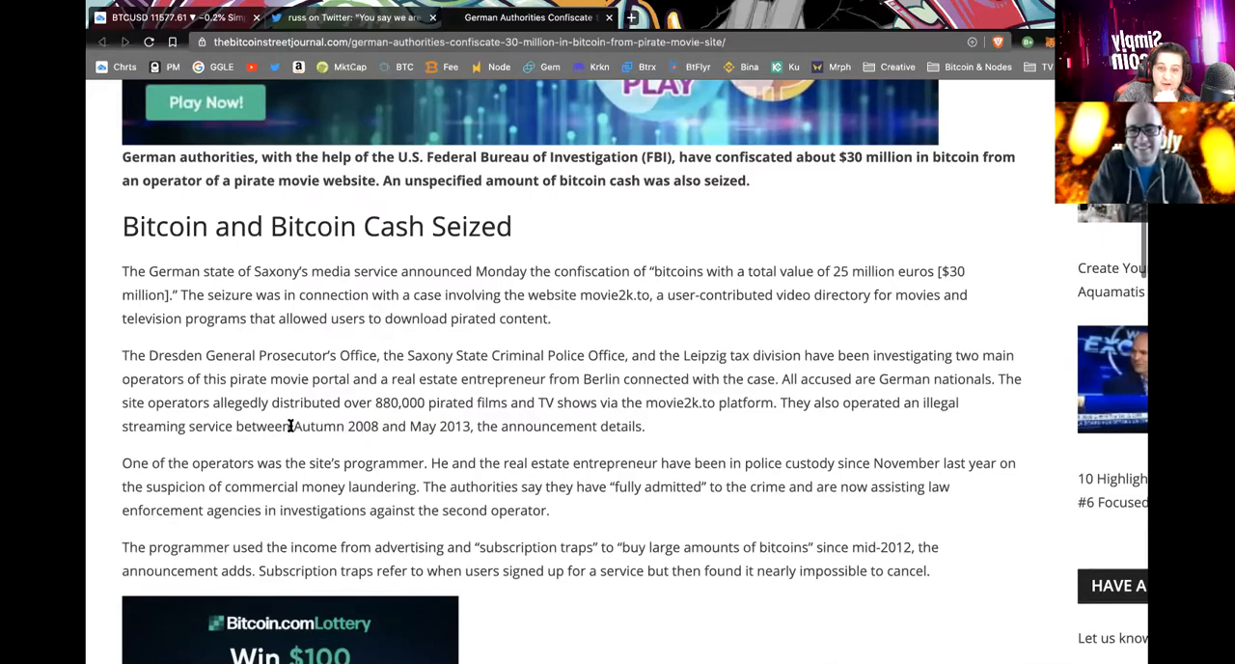
drag(409, 425, 465, 427)
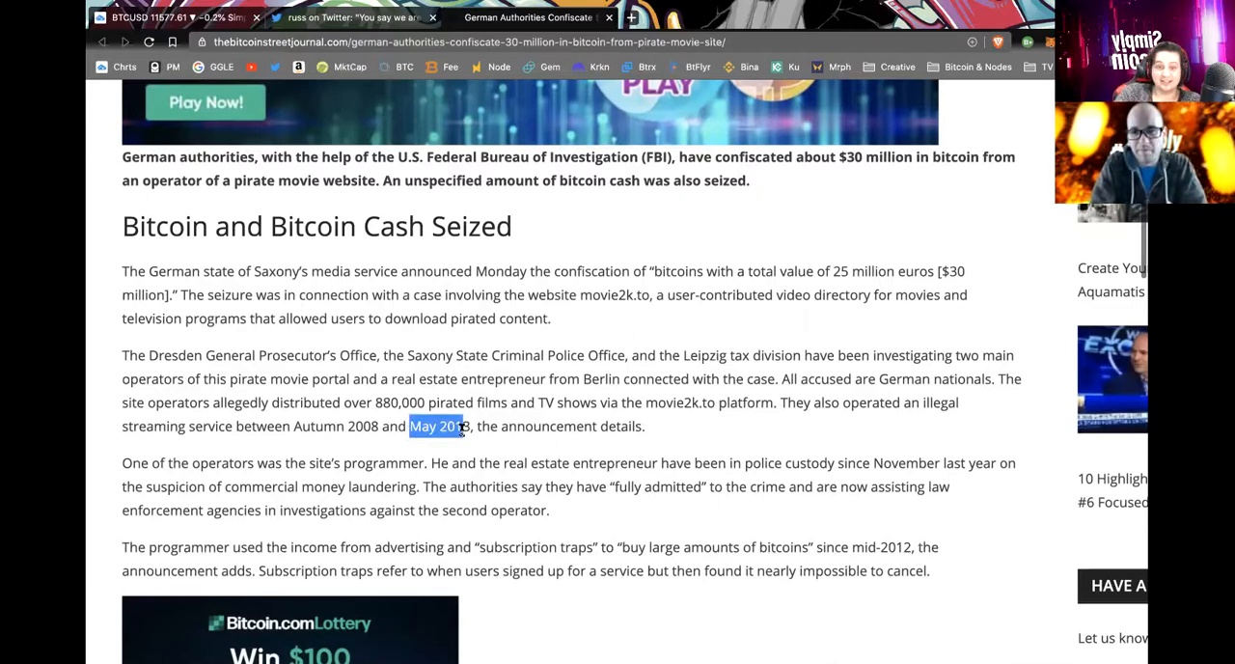
scroll(463, 433, down, 1)
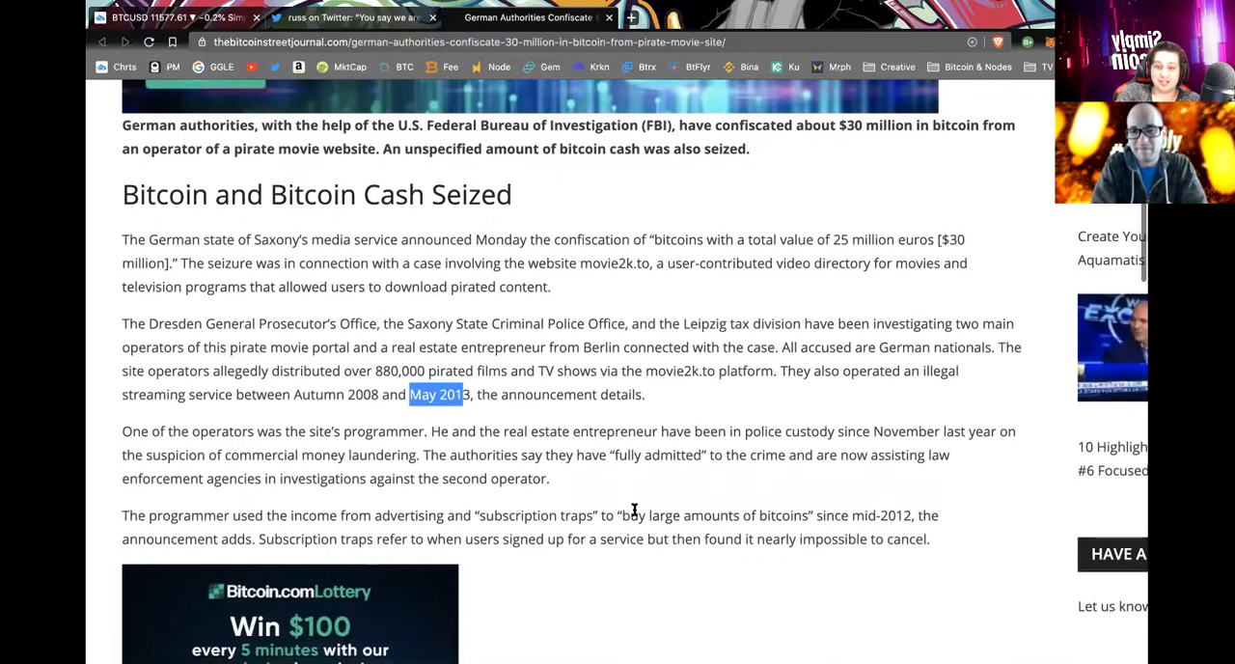
Highlight the phrases about buying large amounts of bitcoins since mid-2012 and Bitcoin Cash in the heading
drag(619, 515, 801, 516)
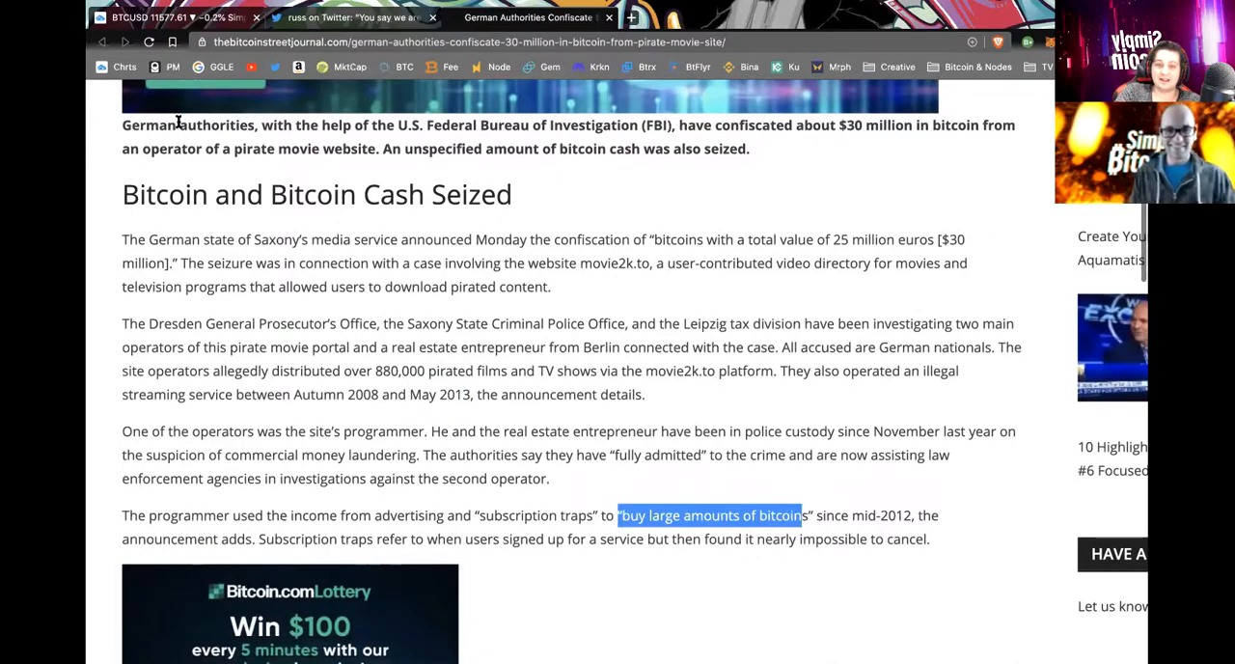
drag(288, 194, 421, 194)
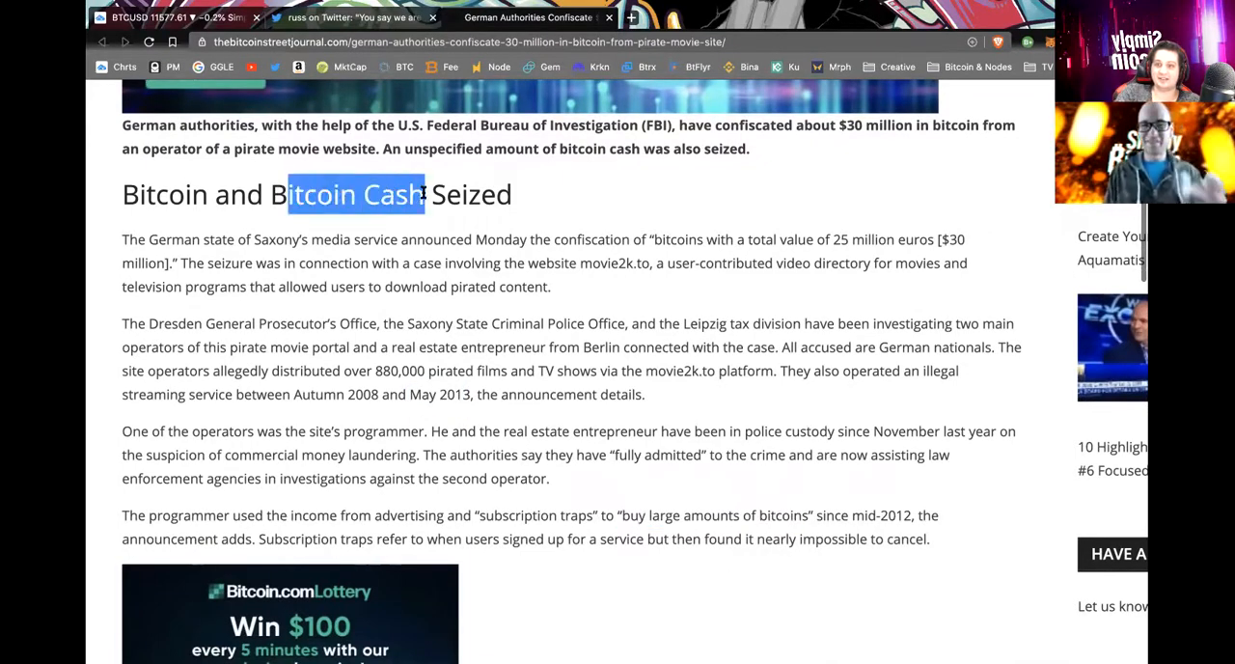
drag(877, 515, 772, 518)
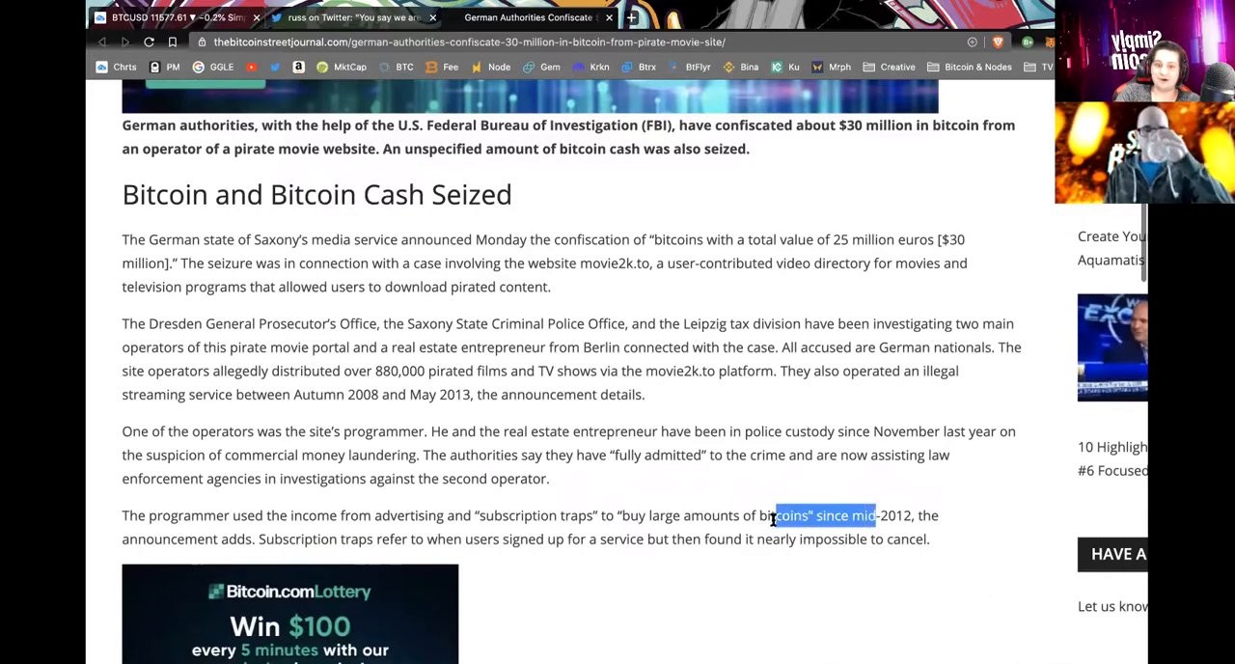
click(835, 529)
scroll(834, 529, down, 1)
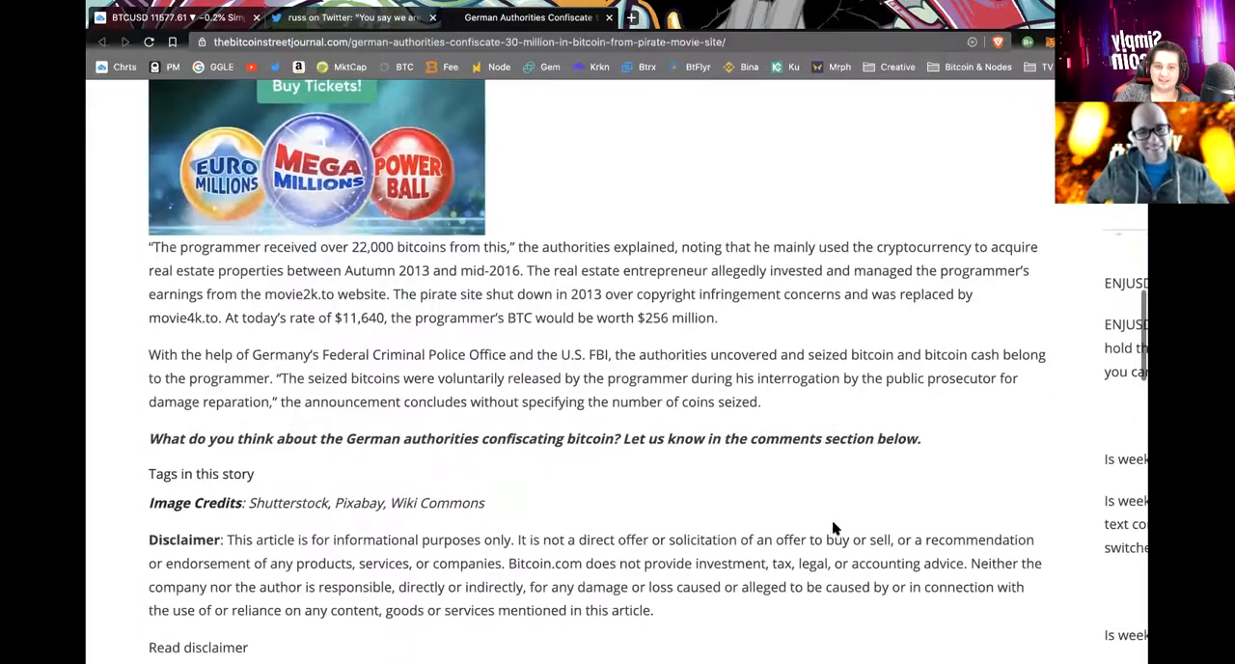
scroll(835, 529, up, 2)
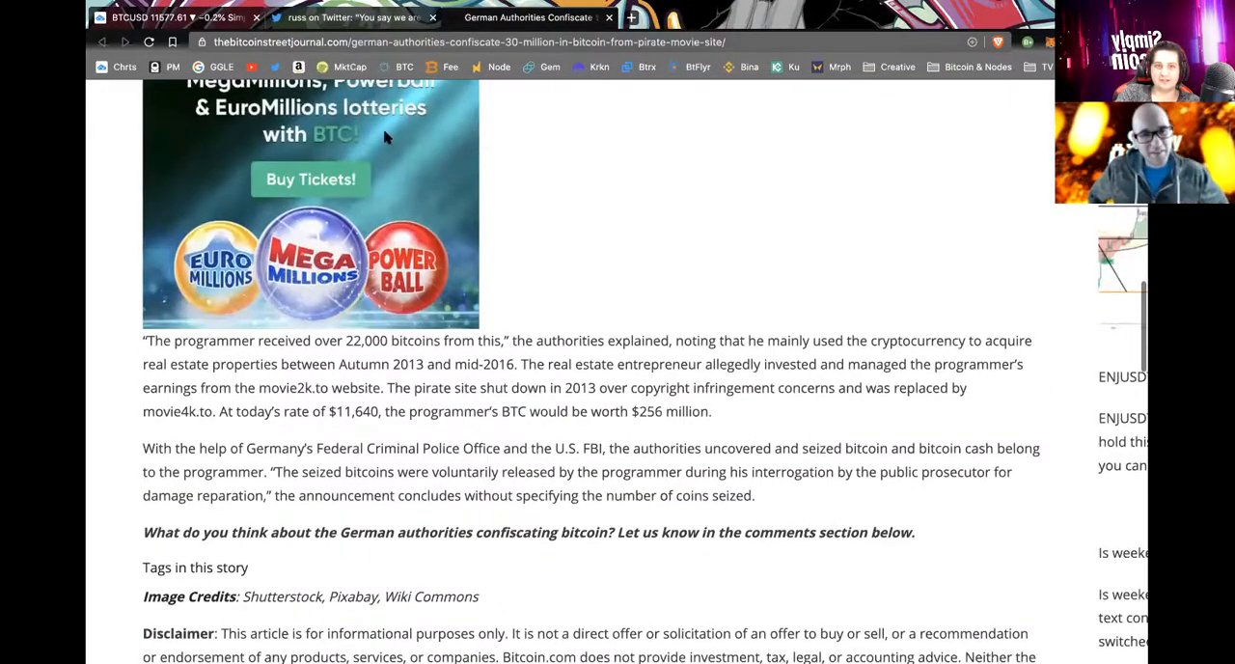
scroll(656, 231, down, 2)
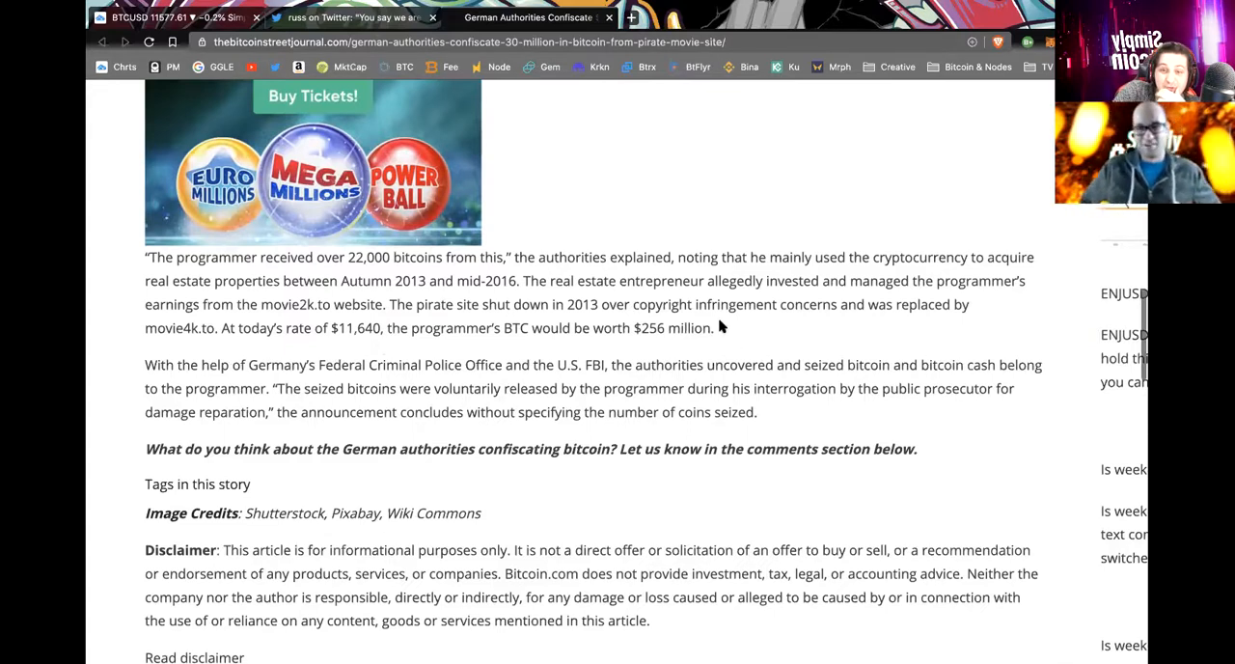
Highlight the sentence valuing the programmer's BTC at $256 million at today's $11,640 rate
drag(718, 328, 222, 329)
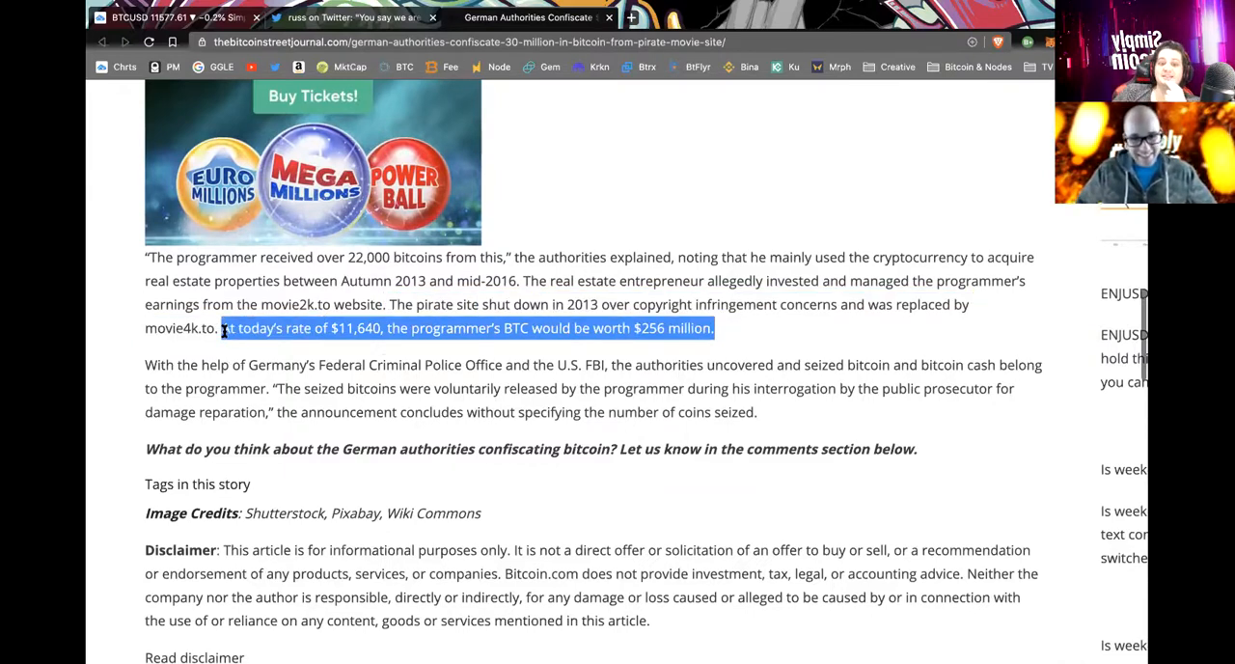